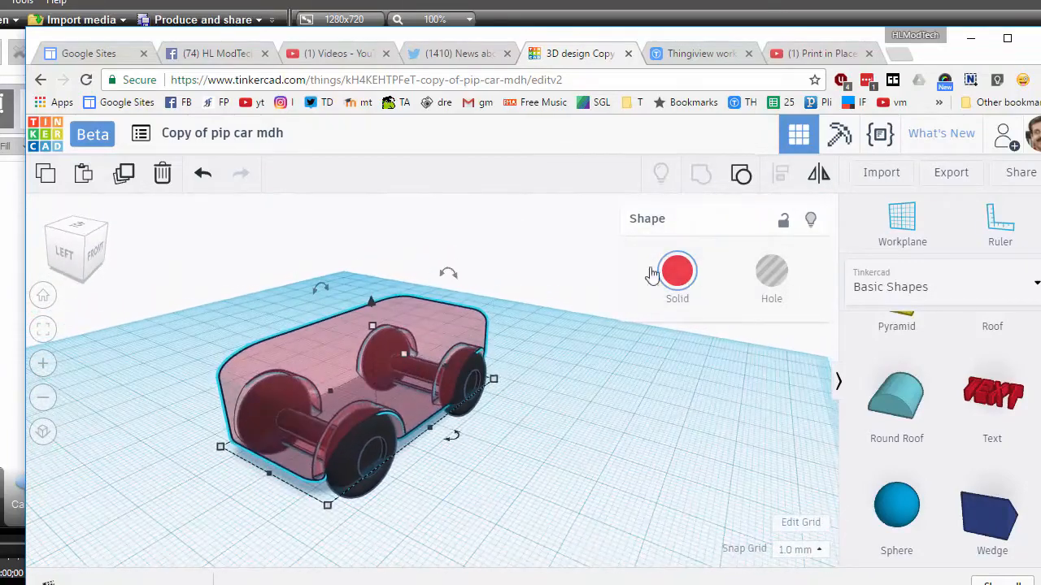
Turn off transparency for the red car body so it displays as an opaque solid
{"action": "left_click", "coordinate": [504, 327]}
{"action": "left_click", "coordinate": [427, 329]}
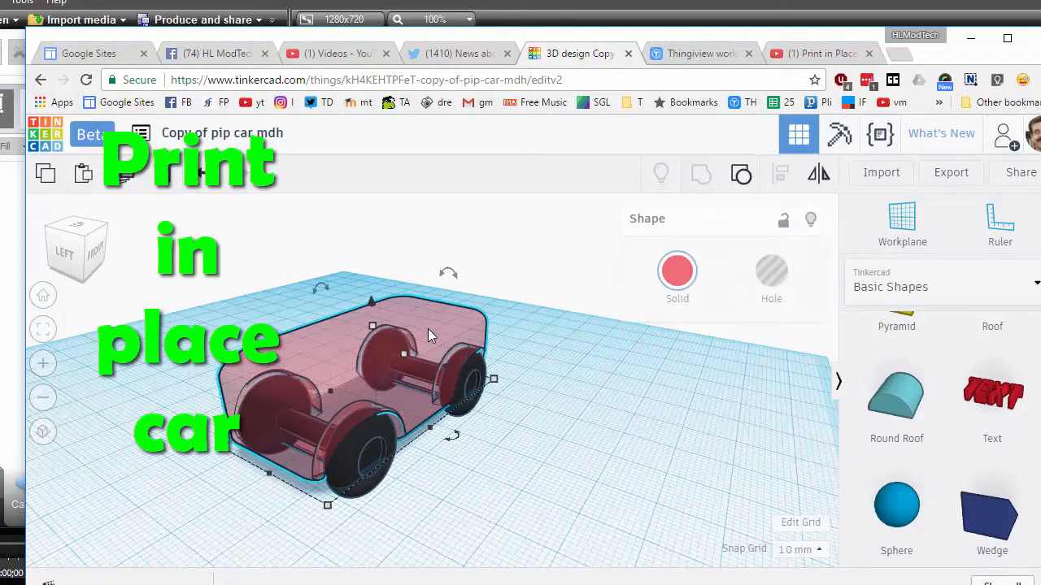
{"action": "left_click", "coordinate": [676, 272]}
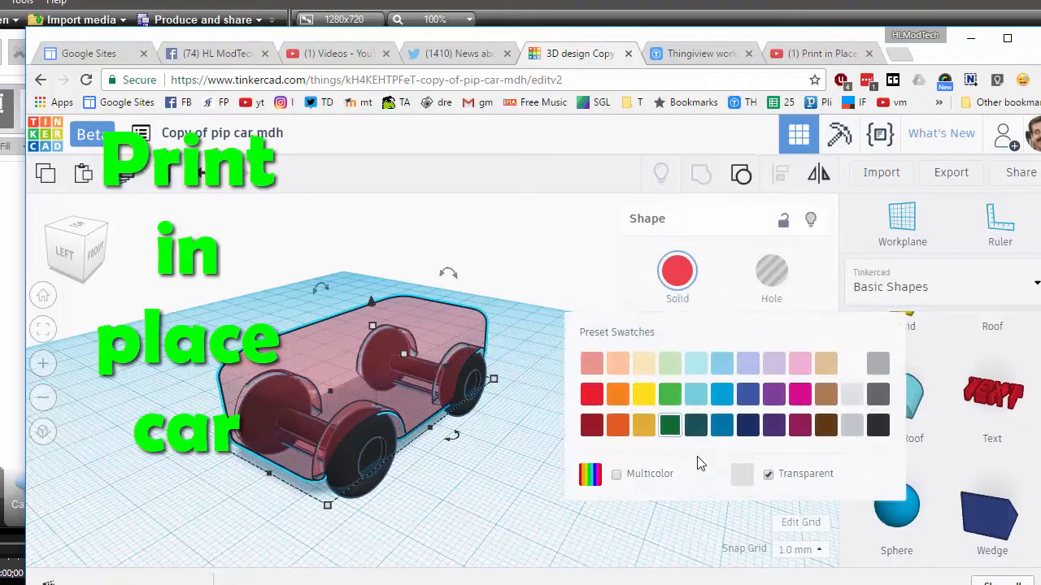
{"action": "left_click", "coordinate": [769, 474]}
Rotate the whole car onto its side and raise it 8 mm so it rests on the workplane
{"action": "right_click_drag", "start_coordinate": [456, 458], "coordinate": [617, 291]}
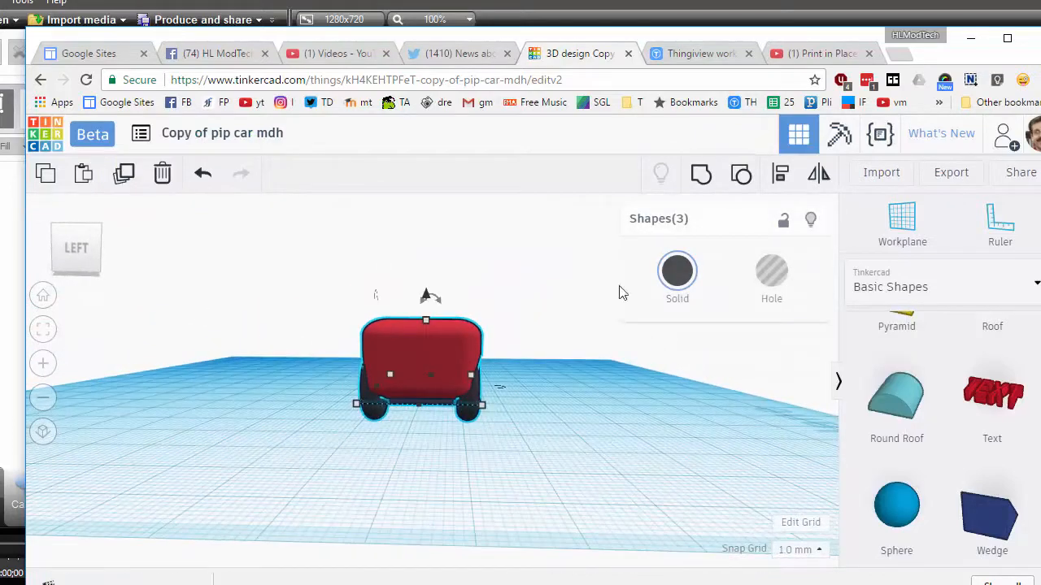
{"action": "left_click_drag", "start_coordinate": [432, 301], "coordinate": [497, 365]}
{"action": "right_click_drag", "start_coordinate": [352, 472], "coordinate": [485, 228]}
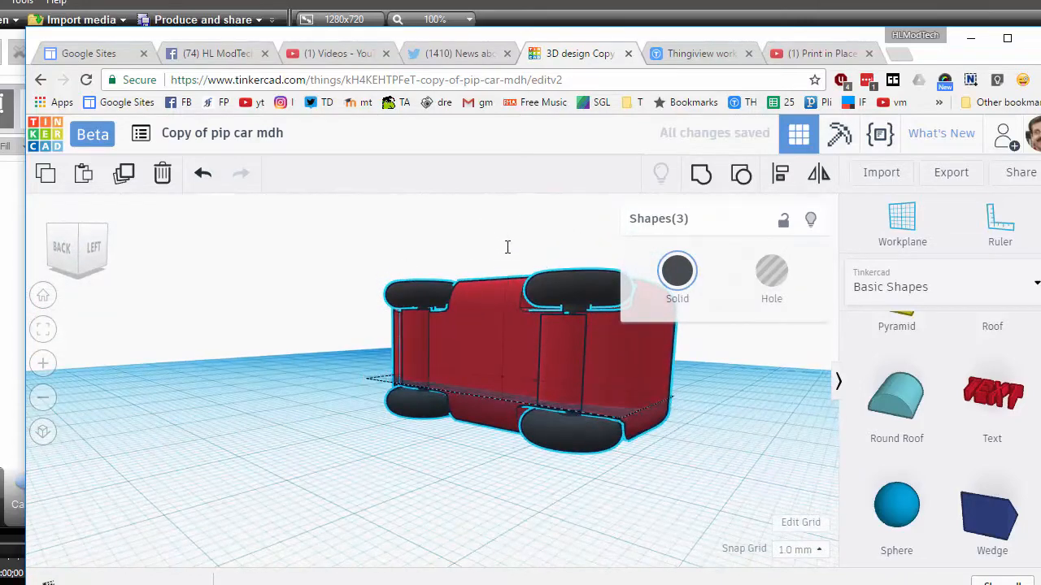
{"action": "left_click_drag", "start_coordinate": [507, 246], "coordinate": [509, 215]}
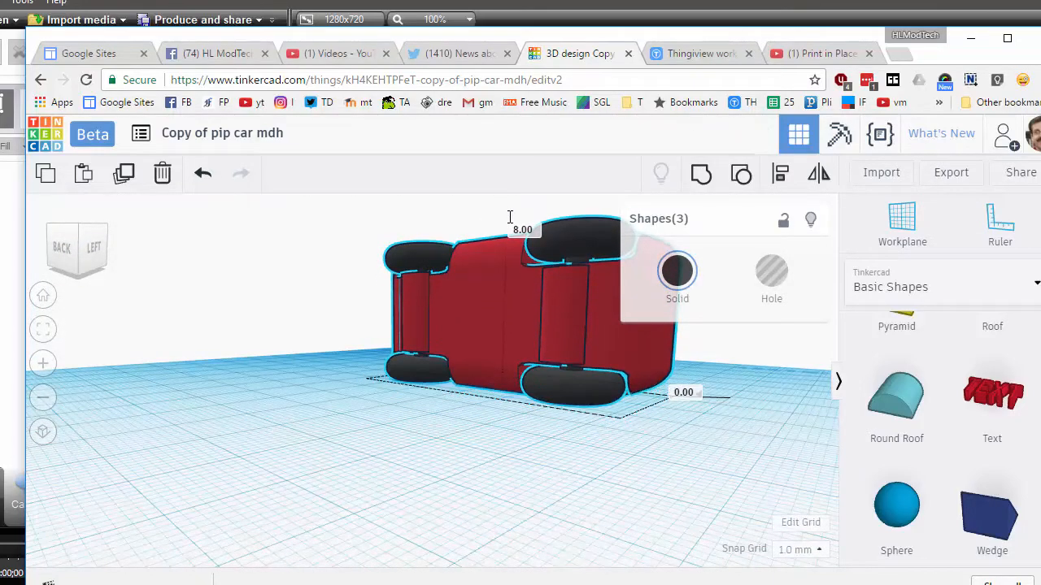
Rotate the car back 90° so it stands upright on its wheels
{"action": "right_click_drag", "start_coordinate": [481, 373], "coordinate": [428, 395]}
{"action": "scroll", "coordinate": [431, 358], "scroll_direction": "up", "scroll_amount": 3}
{"action": "right_click_drag", "start_coordinate": [431, 355], "coordinate": [535, 348]}
{"action": "scroll", "coordinate": [478, 290], "scroll_direction": "down", "scroll_amount": 5}
{"action": "scroll", "coordinate": [545, 332], "scroll_direction": "up", "scroll_amount": 4}
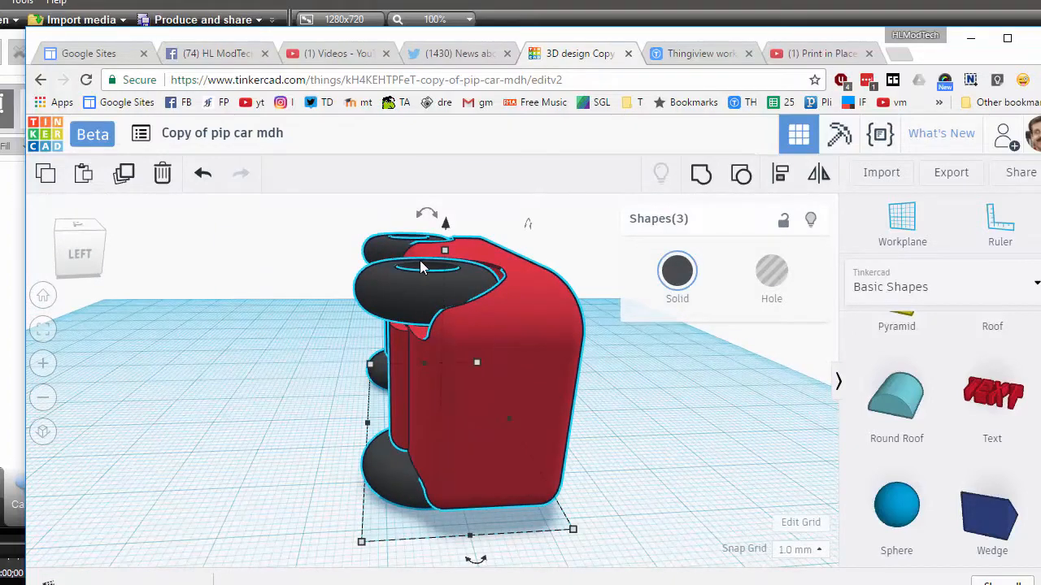
{"action": "mouse_move", "coordinate": [429, 215]}
{"action": "left_click_drag", "start_coordinate": [430, 215], "coordinate": [326, 290]}
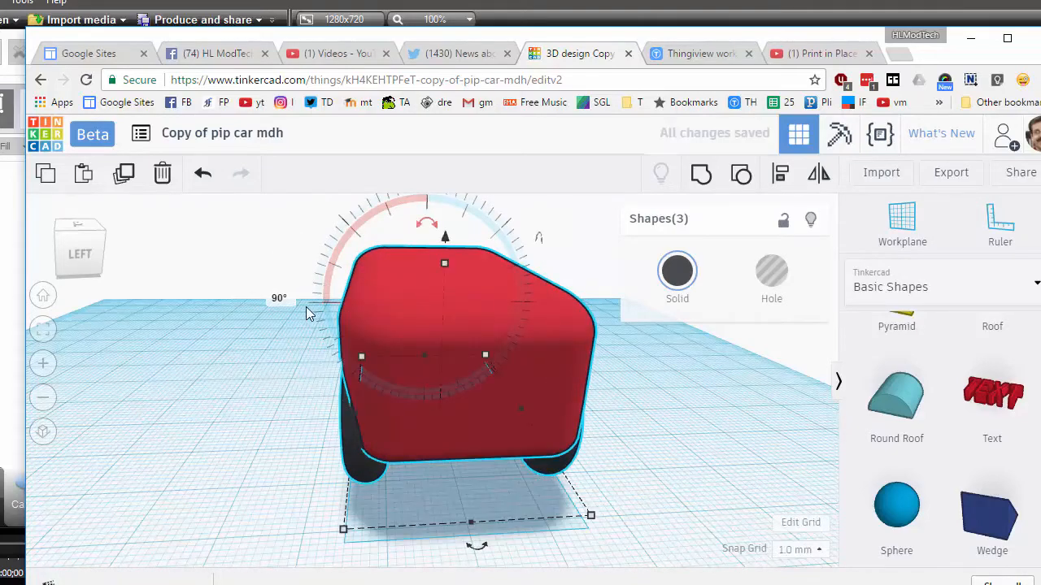
{"action": "right_click_drag", "start_coordinate": [306, 309], "coordinate": [398, 302]}
{"action": "scroll", "coordinate": [398, 302], "scroll_direction": "down", "scroll_amount": 2}
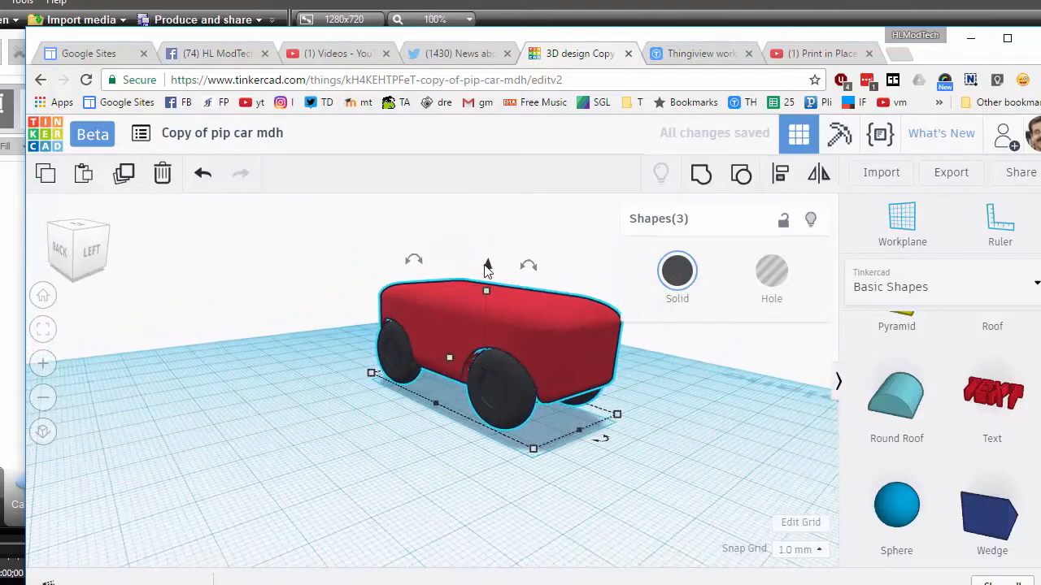
Lower the whole car 10 mm to sit 8 mm below the workplane
{"action": "left_click_drag", "start_coordinate": [487, 266], "coordinate": [488, 311]}
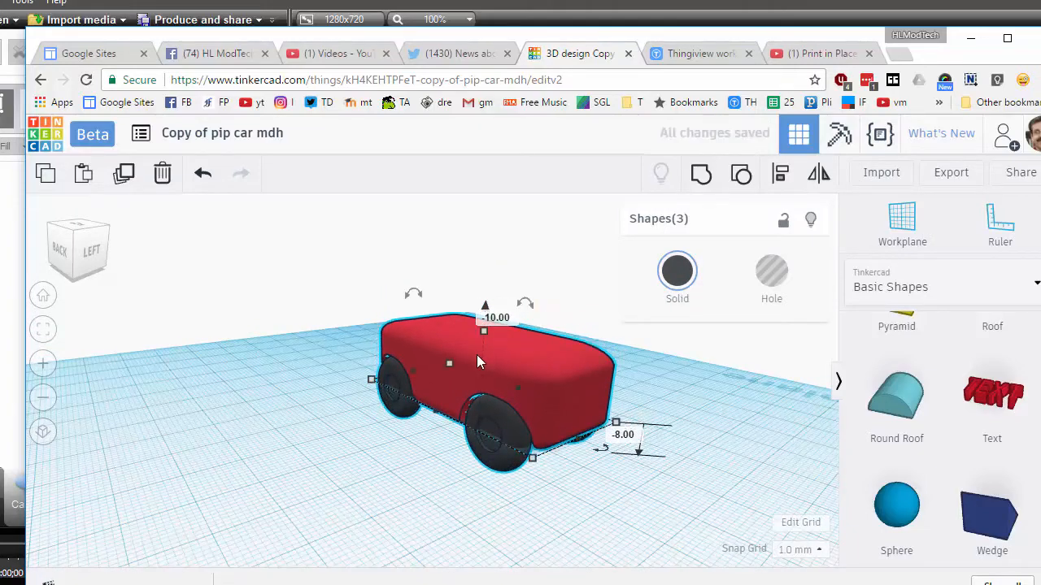
{"action": "right_click_drag", "start_coordinate": [477, 354], "coordinate": [376, 368]}
{"action": "right_click_drag", "start_coordinate": [397, 404], "coordinate": [461, 402]}
{"action": "scroll", "coordinate": [468, 376], "scroll_direction": "down", "scroll_amount": 2}
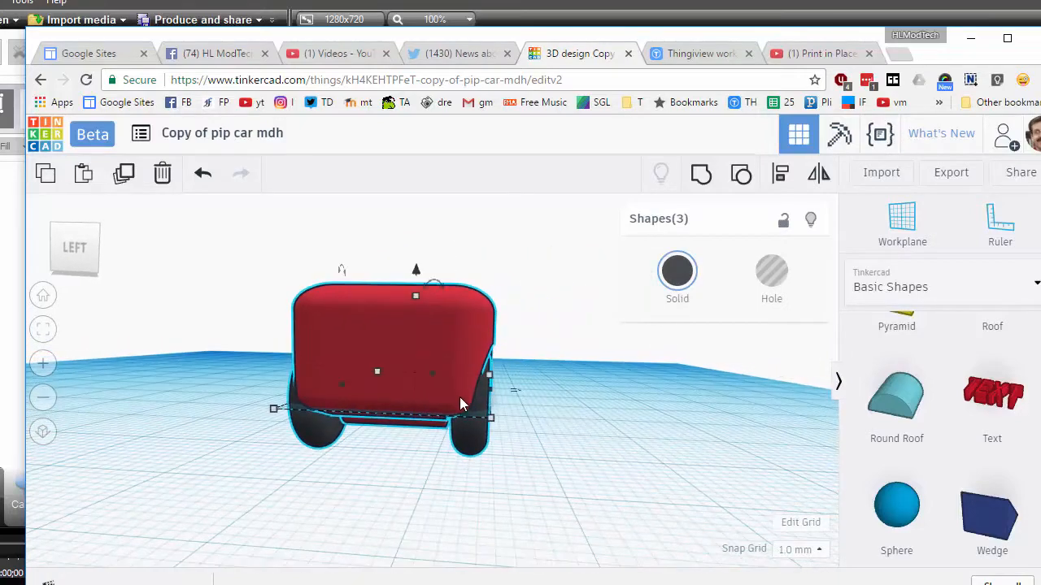
Set a new workplane on the car's flat end face and add a Round Roof shape there
{"action": "key", "text": "w"}
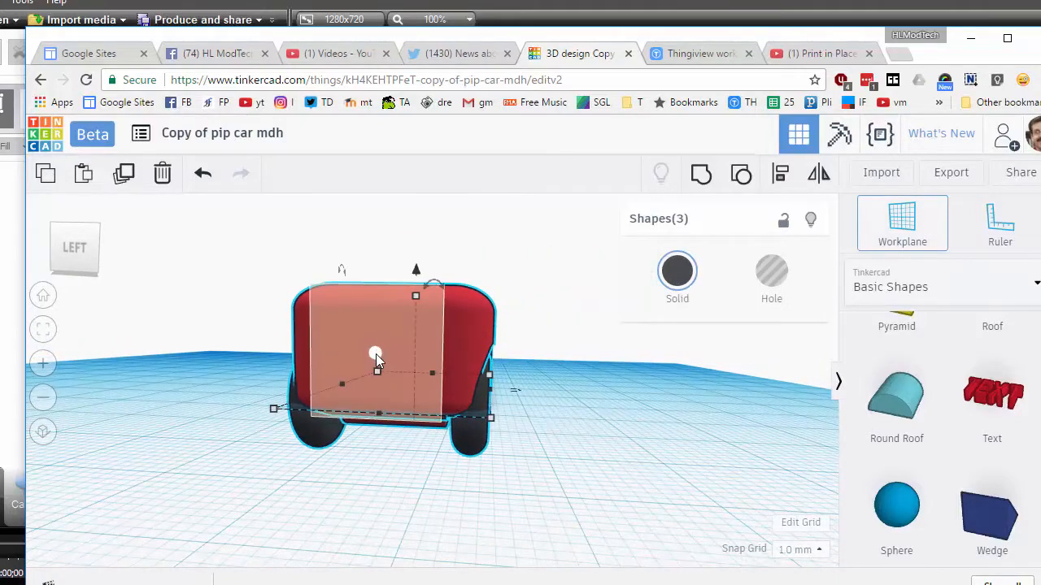
{"action": "left_click", "coordinate": [376, 362]}
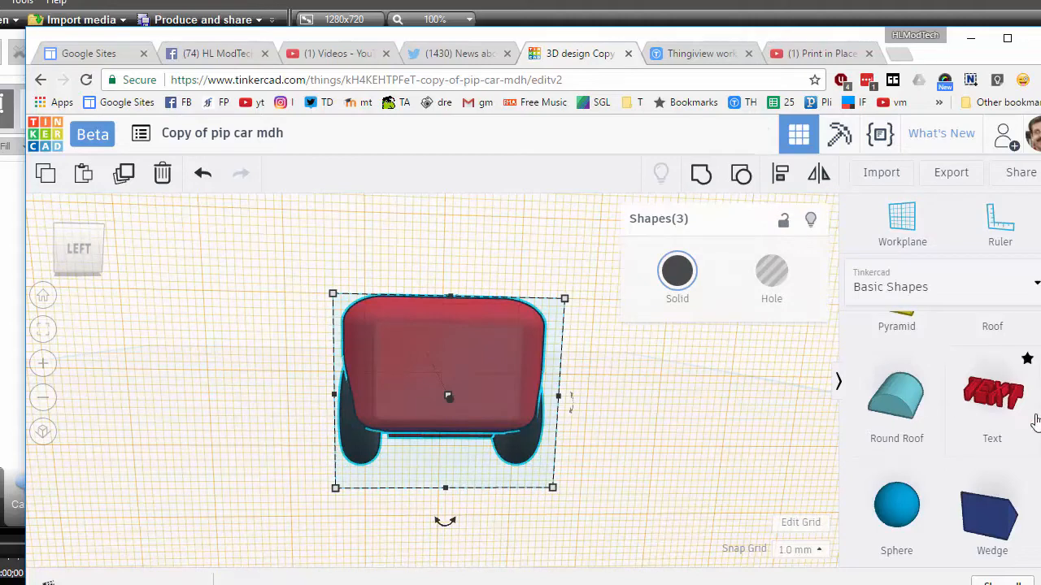
{"action": "scroll", "coordinate": [935, 431], "scroll_direction": "up", "scroll_amount": 2}
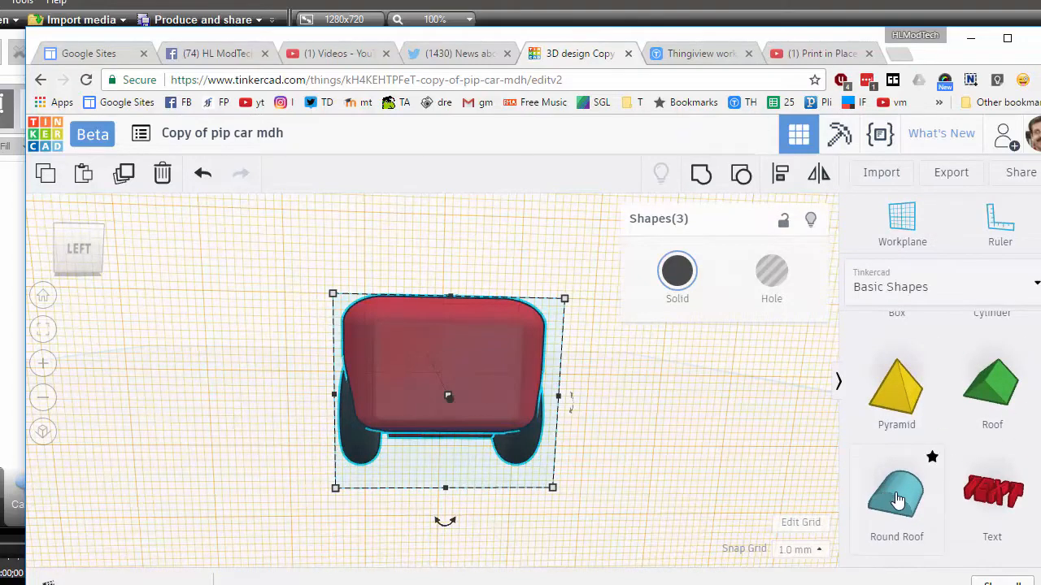
{"action": "left_click_drag", "start_coordinate": [902, 506], "coordinate": [452, 426]}
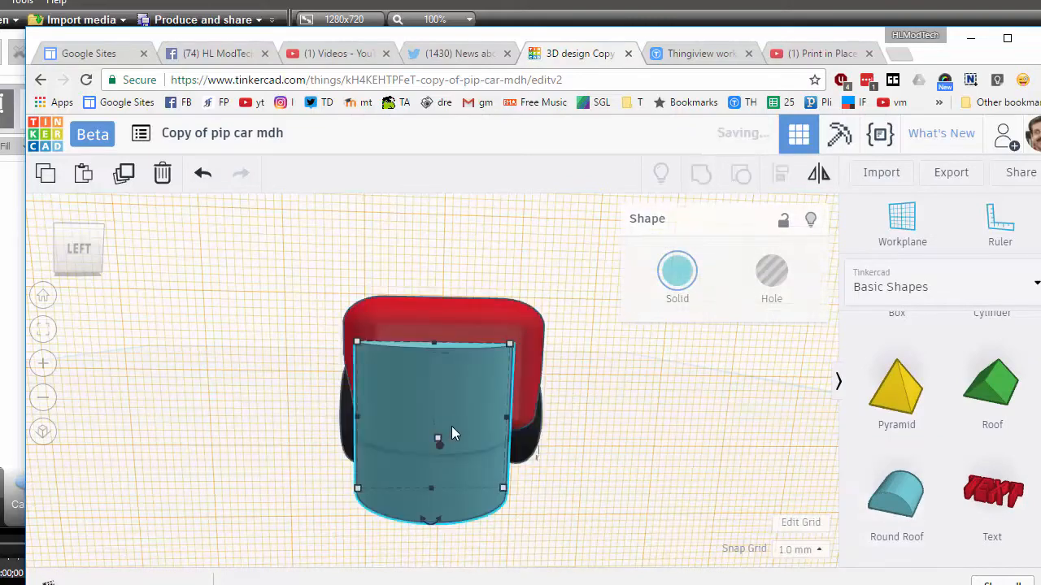
Rotate the round roof 90° onto its end and then 180° into a smile orientation on the lower end face
{"action": "right_click_drag", "start_coordinate": [452, 426], "coordinate": [579, 430]}
{"action": "left_click_drag", "start_coordinate": [674, 485], "coordinate": [640, 375]}
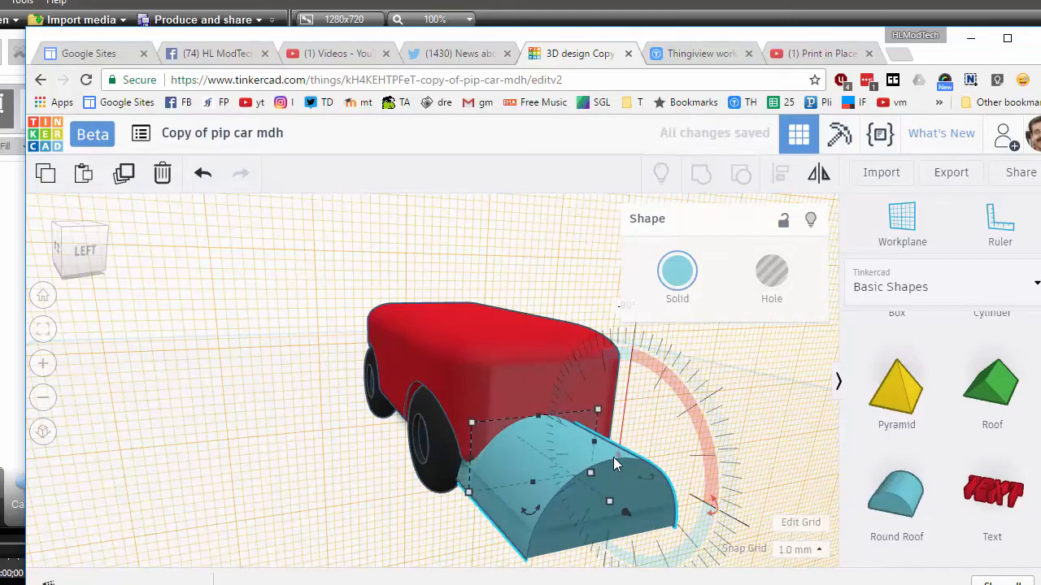
{"action": "right_click_drag", "start_coordinate": [638, 473], "coordinate": [444, 455]}
{"action": "mouse_move", "coordinate": [444, 455]}
{"action": "left_mouse_down"}
{"action": "mouse_move", "coordinate": [446, 465]}
{"action": "mouse_move", "coordinate": [382, 382]}
{"action": "mouse_move", "coordinate": [458, 369]}
{"action": "mouse_move", "coordinate": [449, 367]}
{"action": "mouse_move", "coordinate": [445, 409]}
{"action": "left_mouse_up"}
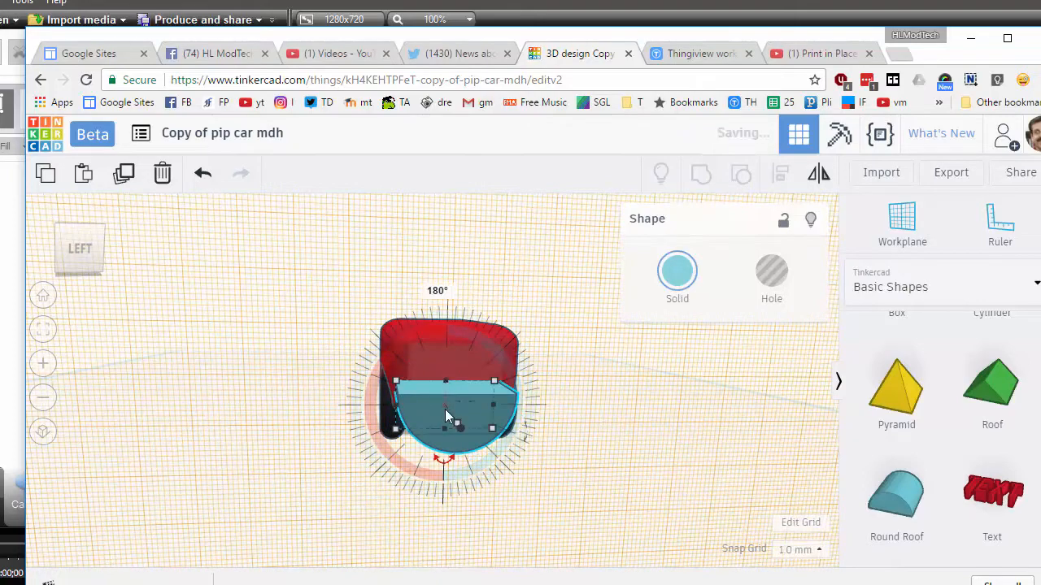
{"action": "scroll", "coordinate": [444, 415], "scroll_direction": "up", "scroll_amount": 5}
{"action": "left_click_drag", "start_coordinate": [479, 461], "coordinate": [449, 415]}
{"action": "mouse_move", "coordinate": [404, 424]}
{"action": "right_mouse_down"}
{"action": "mouse_move", "coordinate": [414, 425]}
{"action": "mouse_move", "coordinate": [405, 423]}
{"action": "right_mouse_up"}
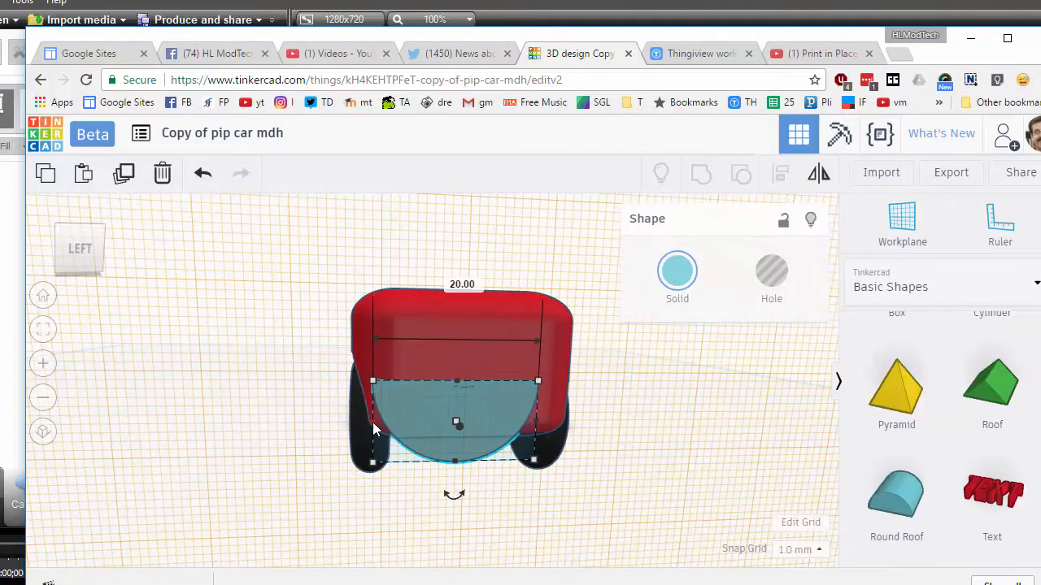
Resize the half-round smile shape to 12 mm wide and 5 mm high within the end face
{"action": "left_click_drag", "start_coordinate": [376, 424], "coordinate": [408, 421]}
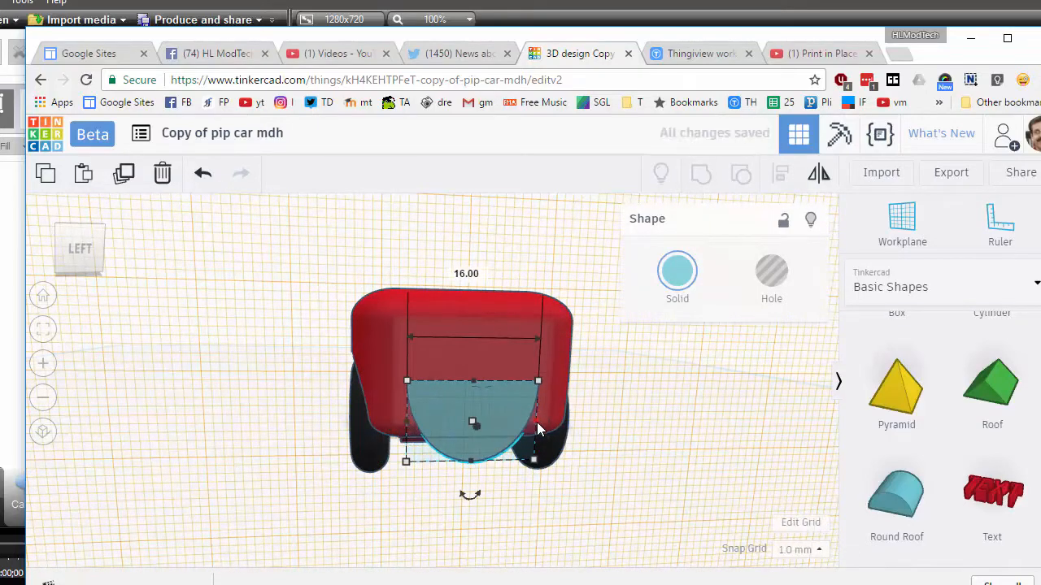
{"action": "left_click_drag", "start_coordinate": [536, 425], "coordinate": [551, 422]}
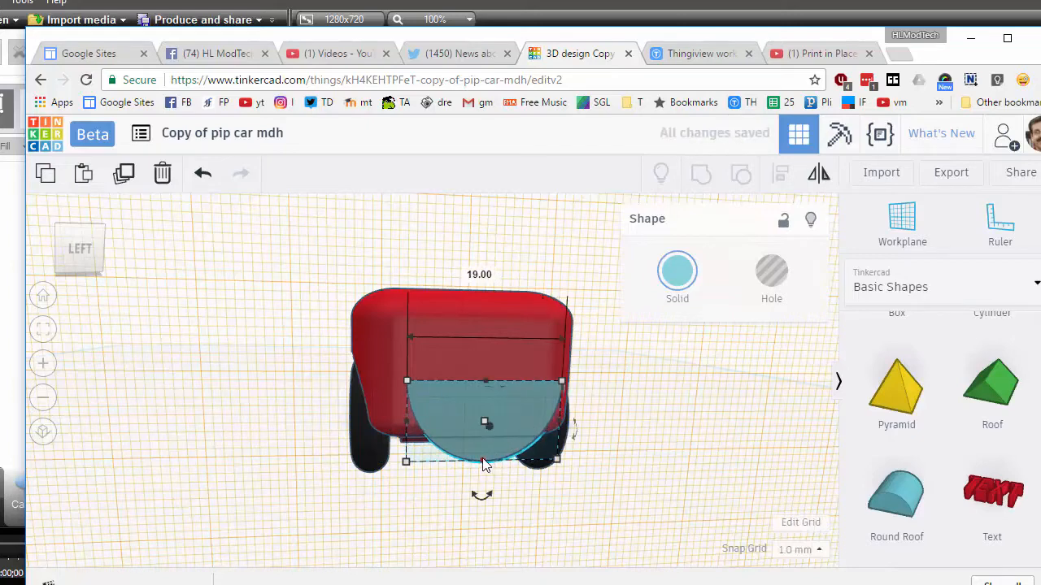
{"action": "left_click_drag", "start_coordinate": [483, 465], "coordinate": [473, 423]}
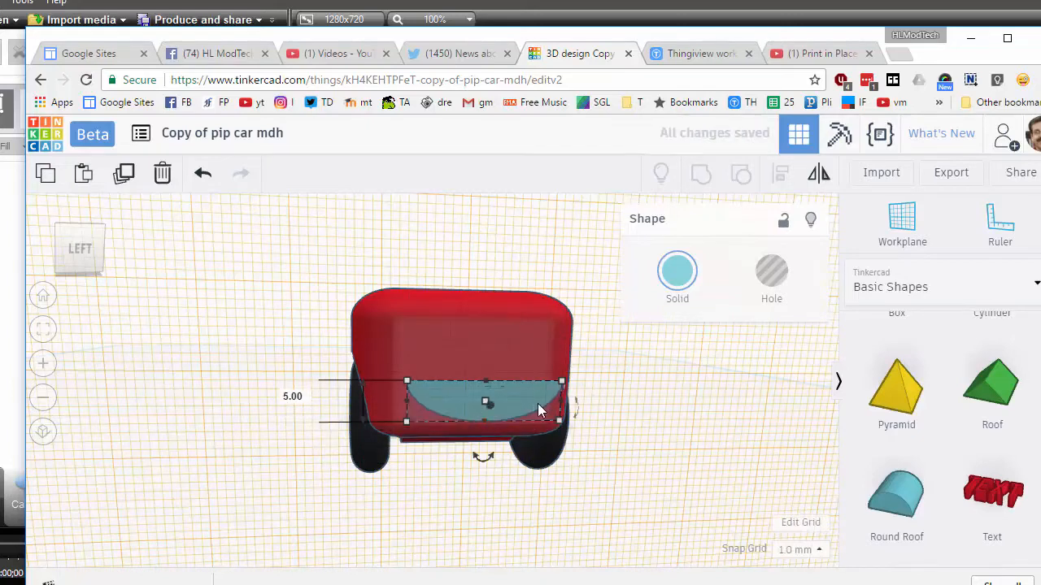
{"action": "left_click_drag", "start_coordinate": [556, 402], "coordinate": [530, 401]}
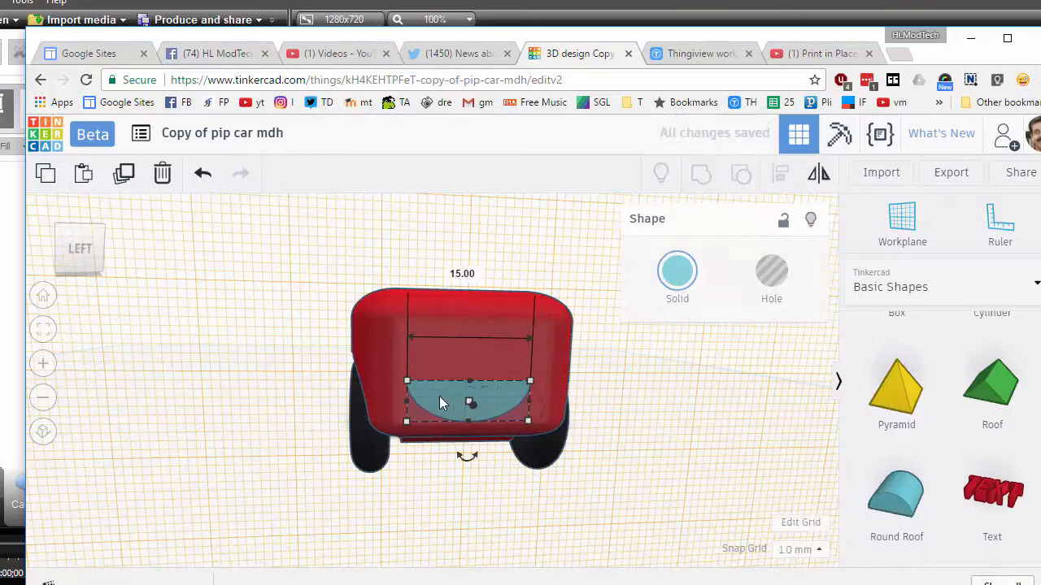
{"action": "left_click_drag", "start_coordinate": [414, 404], "coordinate": [433, 404]}
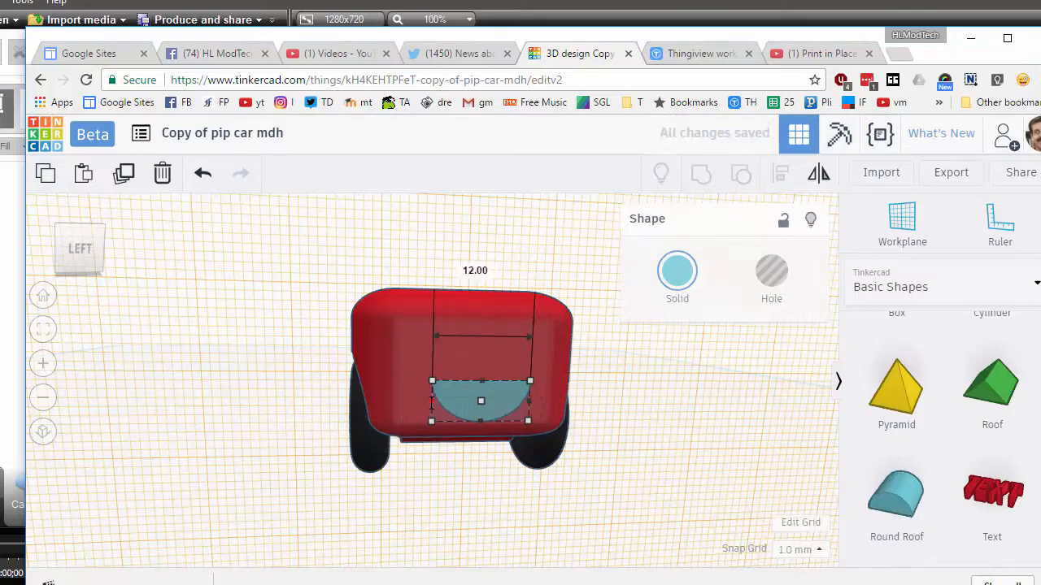
Align all the shapes so the smile is centred across the car's width
{"action": "scroll", "coordinate": [473, 330], "scroll_direction": "up", "scroll_amount": 3}
{"action": "scroll", "coordinate": [479, 358], "scroll_direction": "down", "scroll_amount": 3}
{"action": "right_click_drag", "start_coordinate": [465, 389], "coordinate": [421, 298]}
{"action": "left_click", "coordinate": [382, 278]}
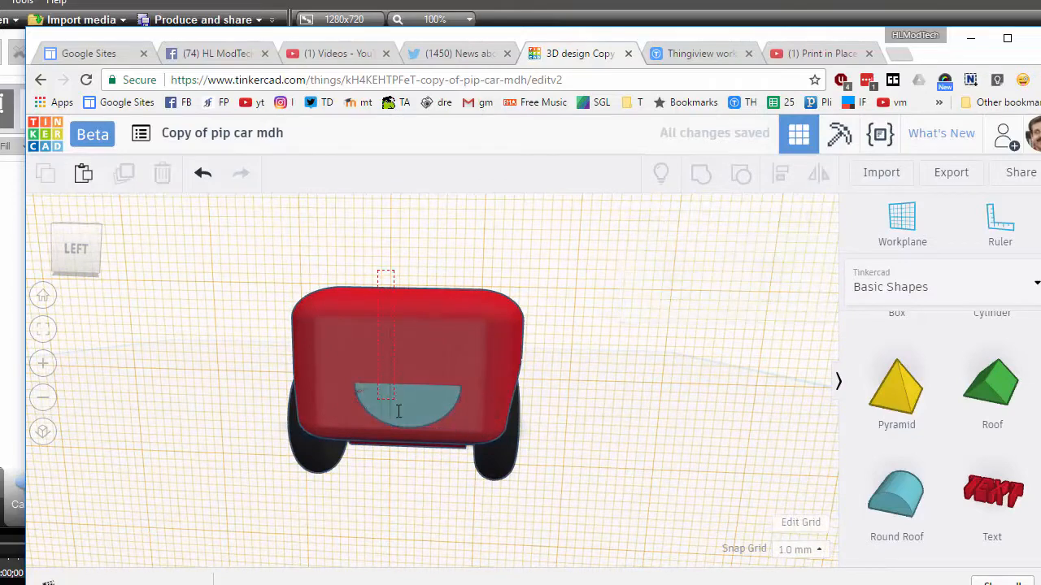
{"action": "key", "text": "ctrl+a"}
{"action": "left_click", "coordinate": [781, 173]}
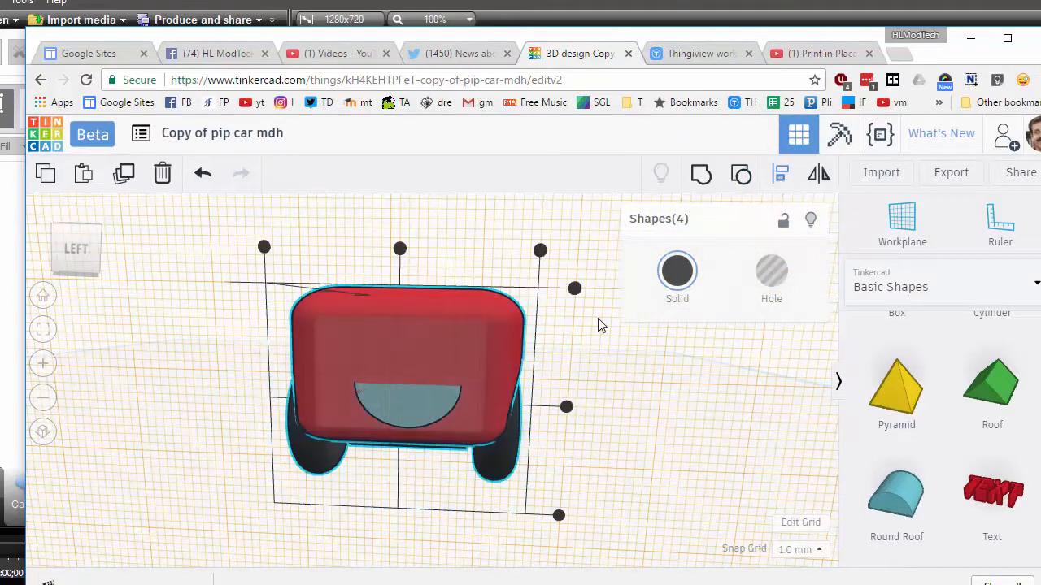
{"action": "left_click", "coordinate": [399, 248]}
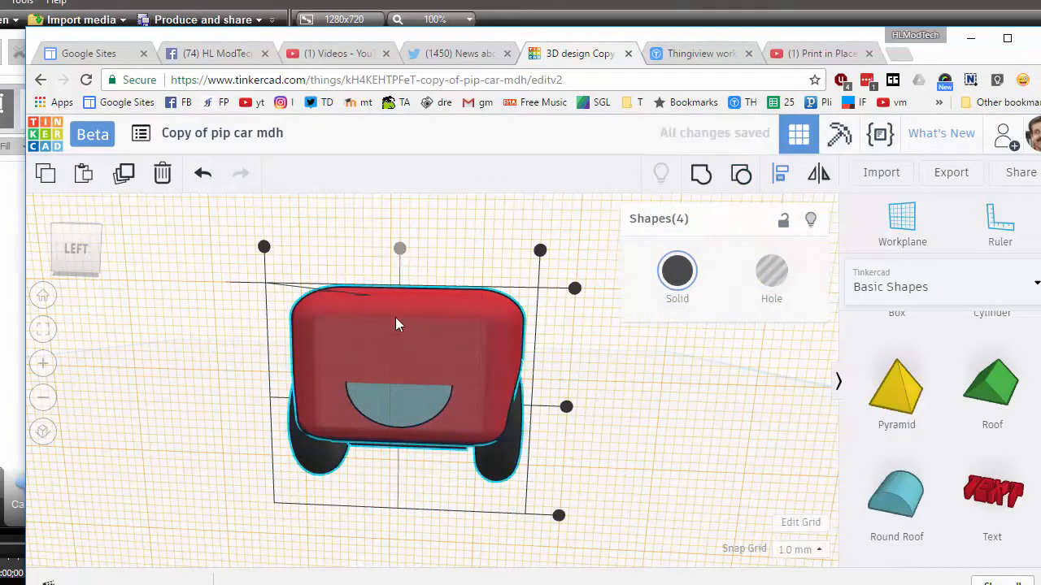
{"action": "left_click", "coordinate": [660, 440]}
{"action": "left_click", "coordinate": [654, 418]}
Make the smile shape a hole and group it with the whole car to cut the mouth
{"action": "left_click", "coordinate": [403, 393]}
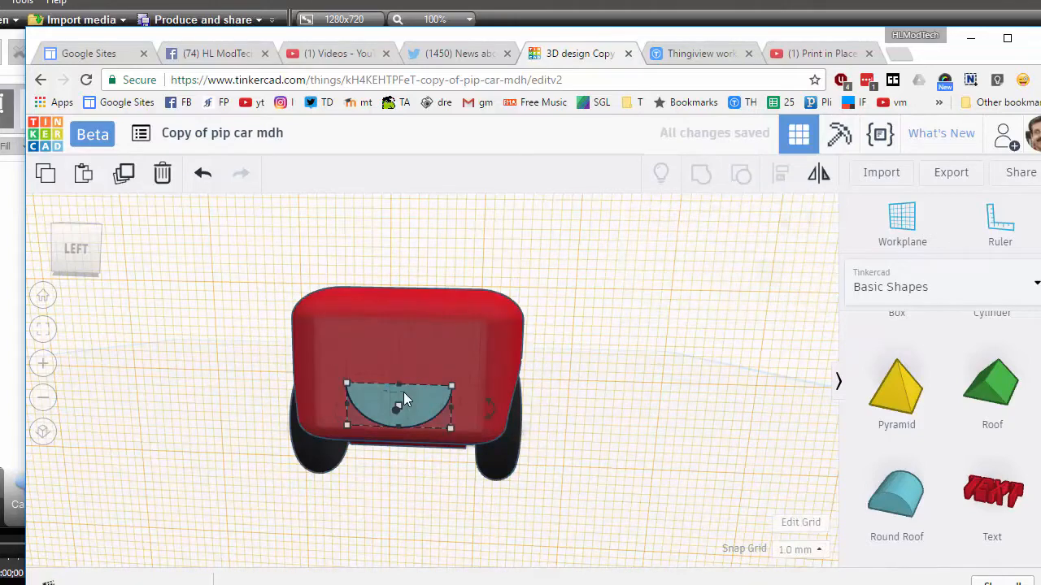
{"action": "left_click", "coordinate": [779, 293]}
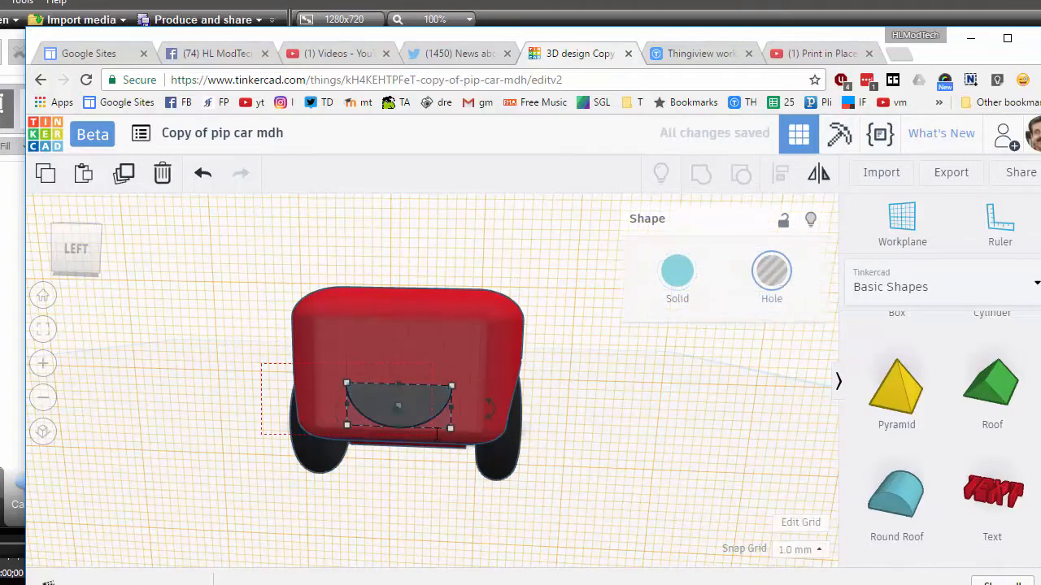
{"action": "key", "text": "ctrl+a"}
{"action": "left_click", "coordinate": [700, 174]}
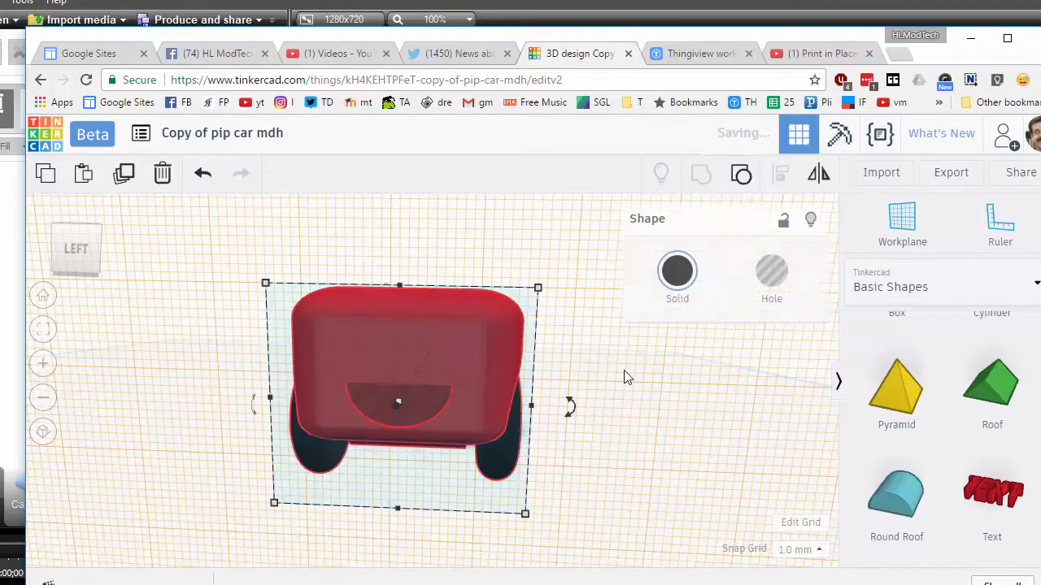
Enable Multicolor on the grouped car so its parts keep their original colours
{"action": "mouse_move", "coordinate": [624, 371]}
{"action": "right_mouse_down"}
{"action": "mouse_move", "coordinate": [750, 452]}
{"action": "mouse_move", "coordinate": [683, 432]}
{"action": "mouse_move", "coordinate": [642, 373]}
{"action": "right_mouse_up"}
{"action": "left_click", "coordinate": [680, 275]}
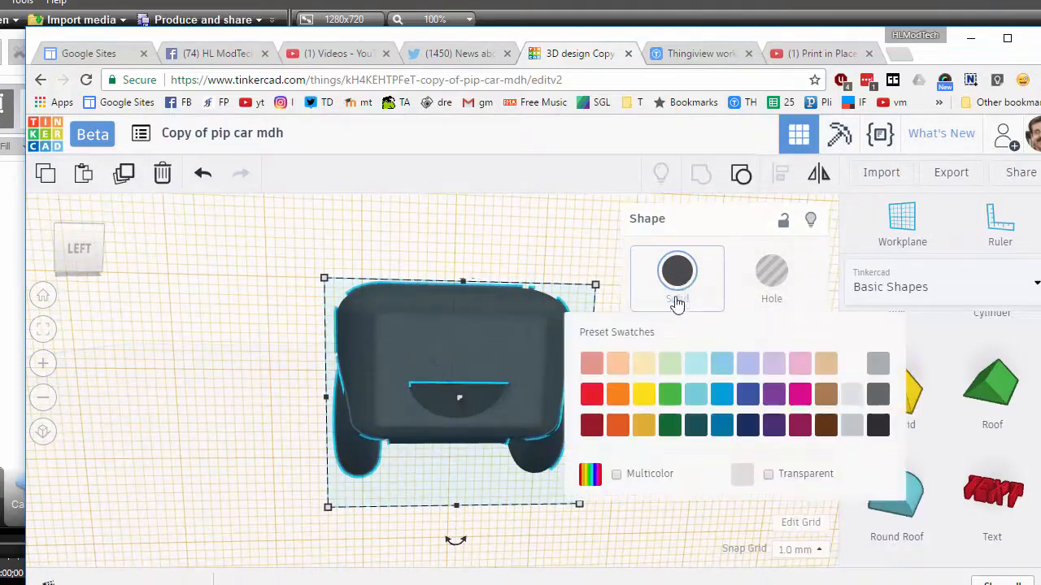
{"action": "left_click", "coordinate": [617, 475]}
{"action": "right_click_drag", "start_coordinate": [569, 460], "coordinate": [416, 463]}
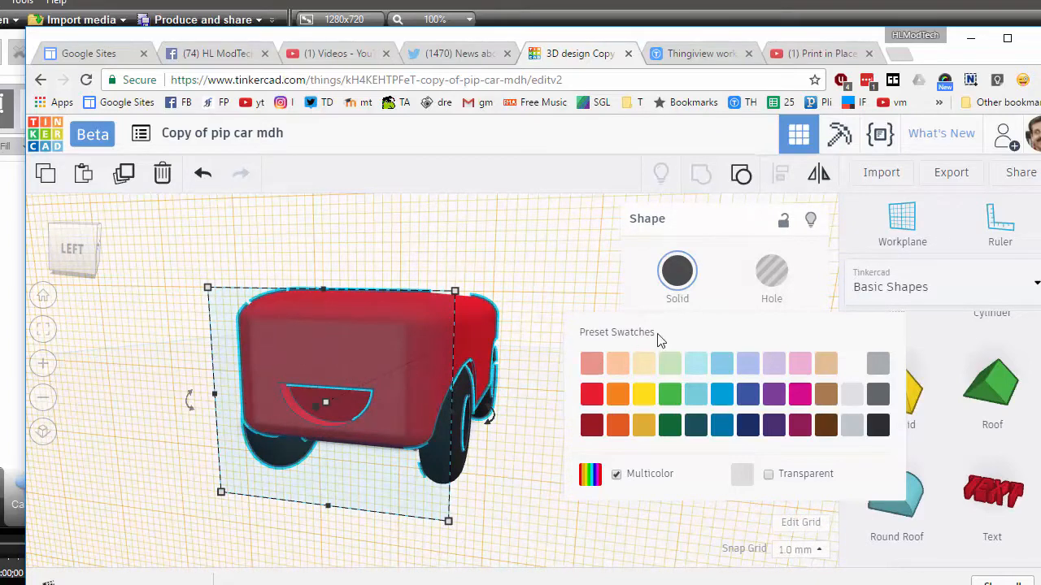
Add a sphere to the car's end face and scale it down to a small ball above the mouth
{"action": "scroll", "coordinate": [943, 419], "scroll_direction": "up", "scroll_amount": 5}
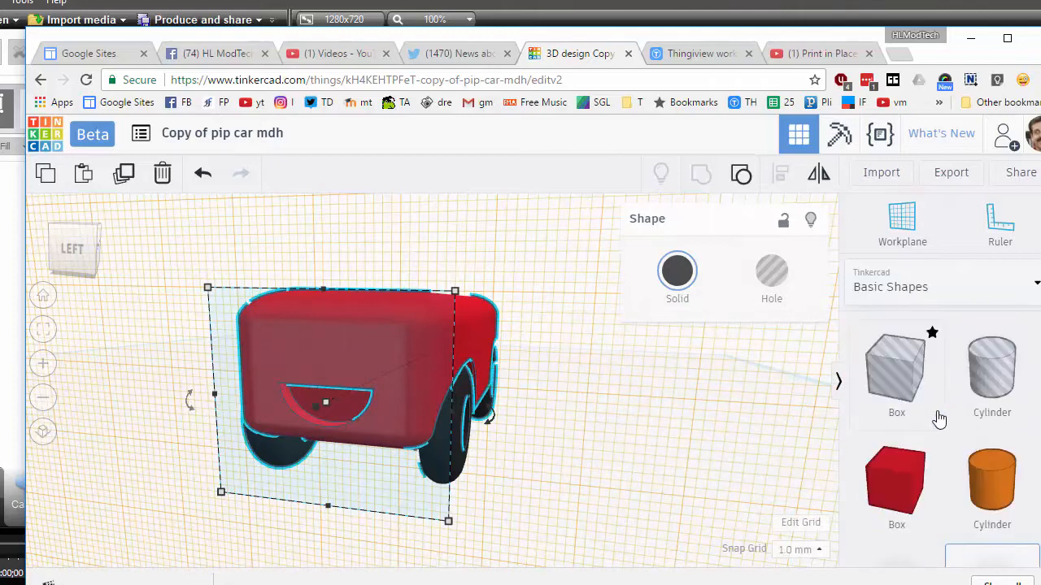
{"action": "scroll", "coordinate": [939, 417], "scroll_direction": "down", "scroll_amount": 5}
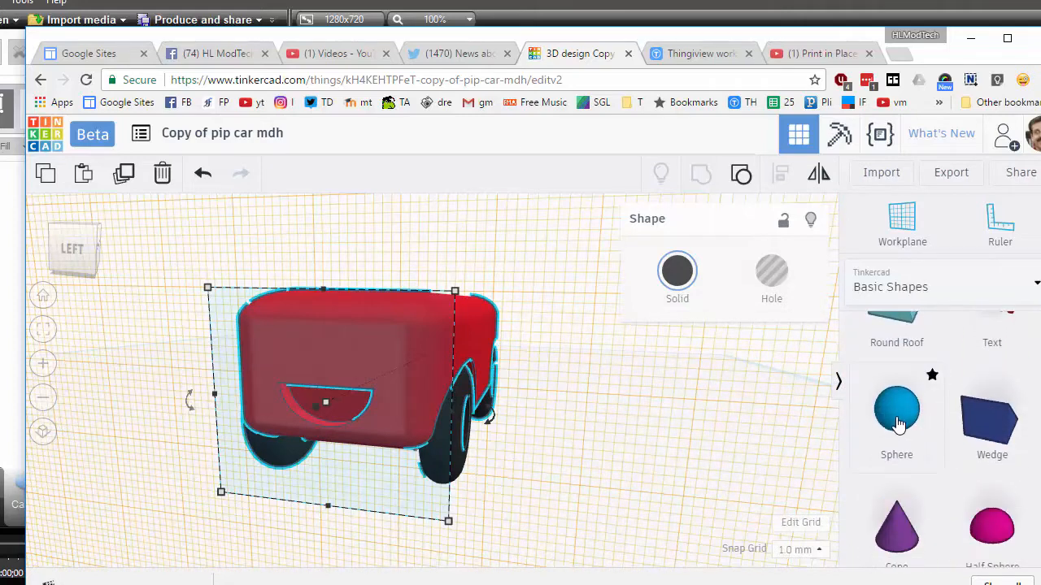
{"action": "left_click_drag", "start_coordinate": [898, 423], "coordinate": [391, 367]}
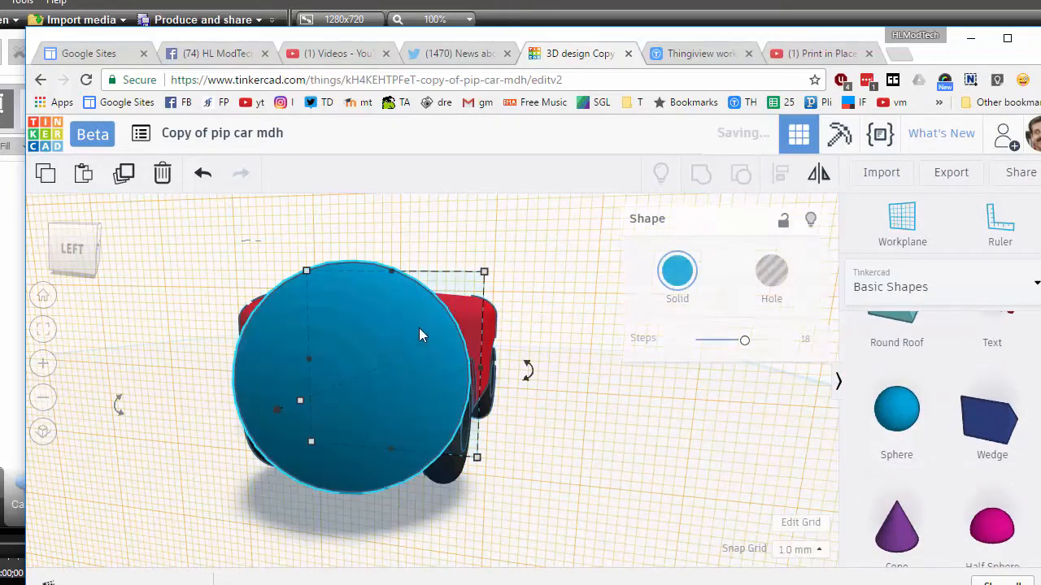
{"action": "mouse_move", "coordinate": [308, 271]}
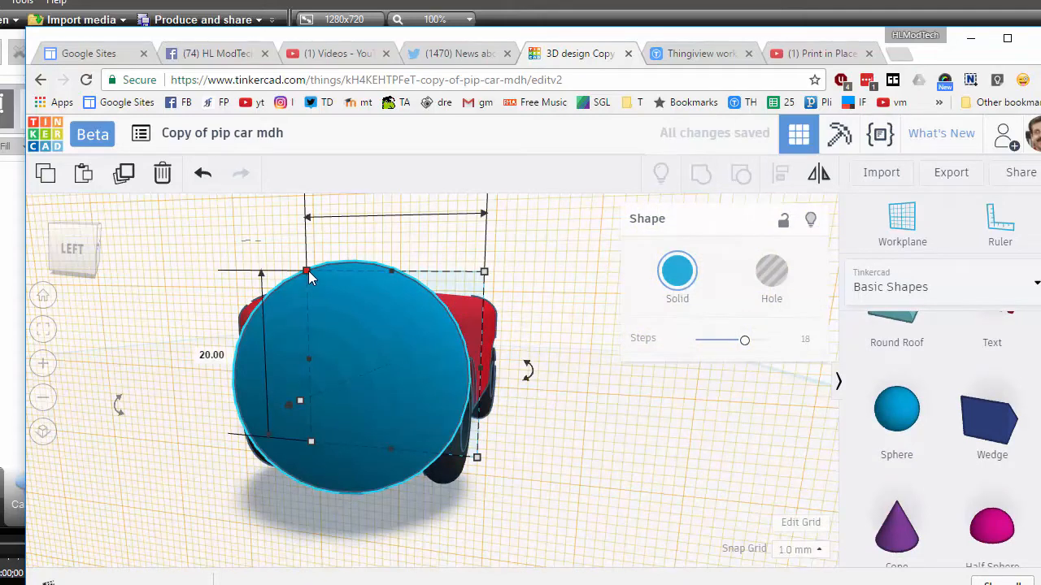
{"action": "left_click_drag", "start_coordinate": [308, 270], "coordinate": [375, 343]}
{"action": "right_click_drag", "start_coordinate": [406, 375], "coordinate": [347, 383]}
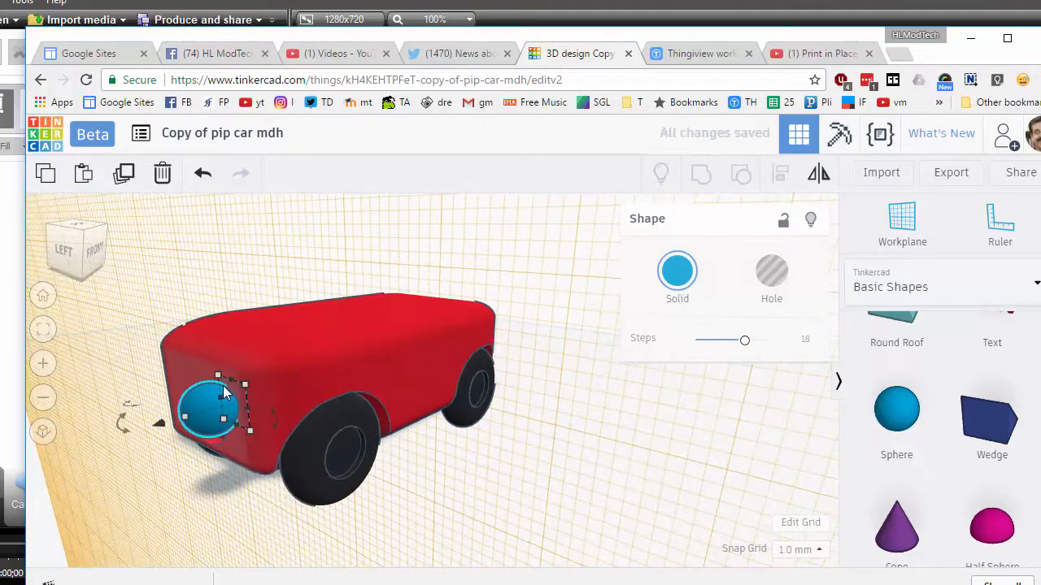
Position the small sphere as an eye above one end of the smile on the car's end face
{"action": "left_click_drag", "start_coordinate": [163, 425], "coordinate": [194, 409]}
{"action": "right_click_drag", "start_coordinate": [251, 431], "coordinate": [365, 414]}
{"action": "key", "text": "ctrl+Up"}
{"action": "key", "text": "ctrl+Up"}
{"action": "key", "text": "ctrl+Up"}
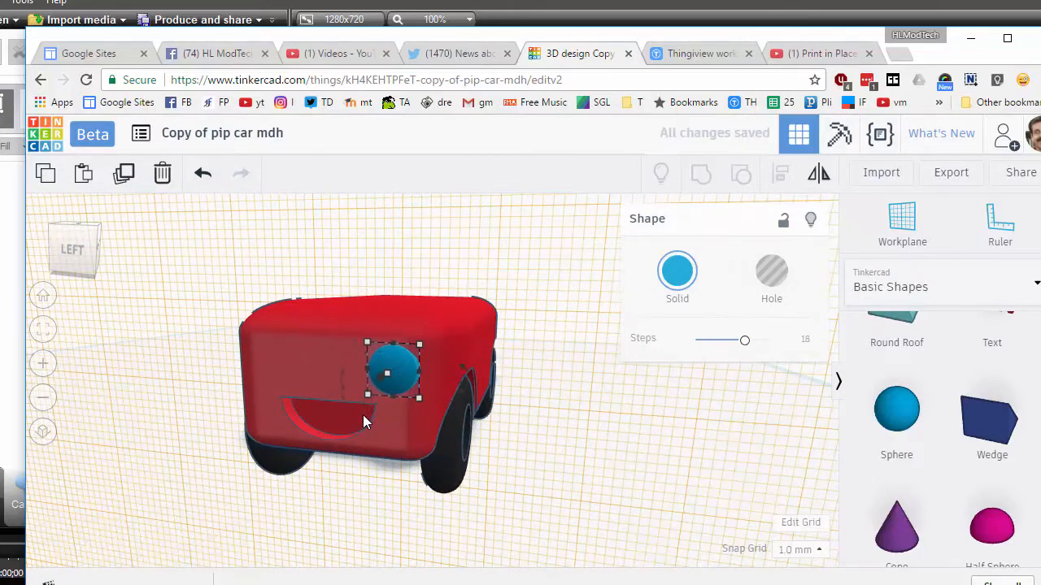
{"action": "key", "text": "Left"}
{"action": "key", "text": "ctrl+Down"}
{"action": "key", "text": "Left"}
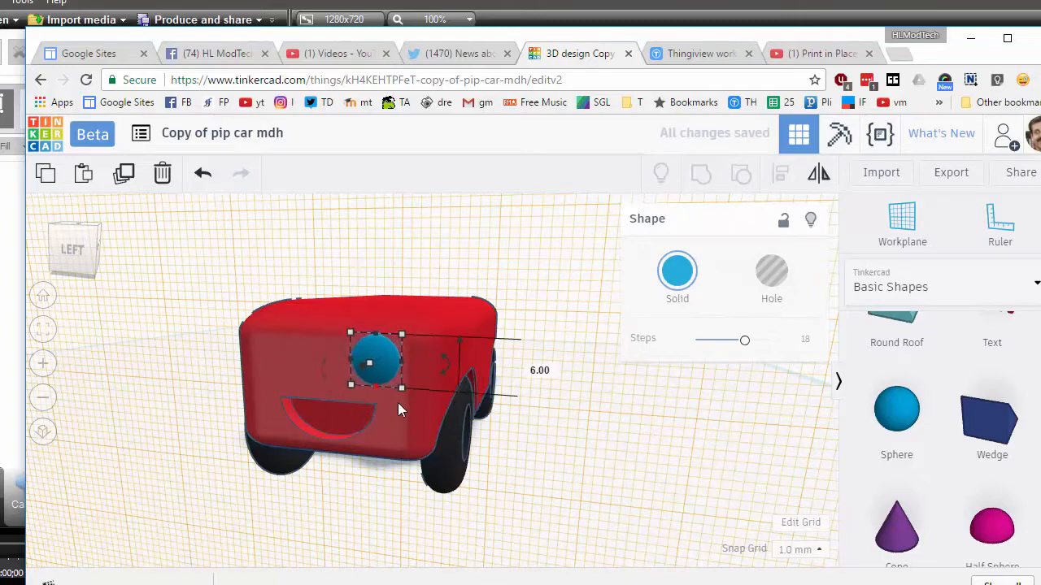
{"action": "right_click_drag", "start_coordinate": [534, 406], "coordinate": [591, 427]}
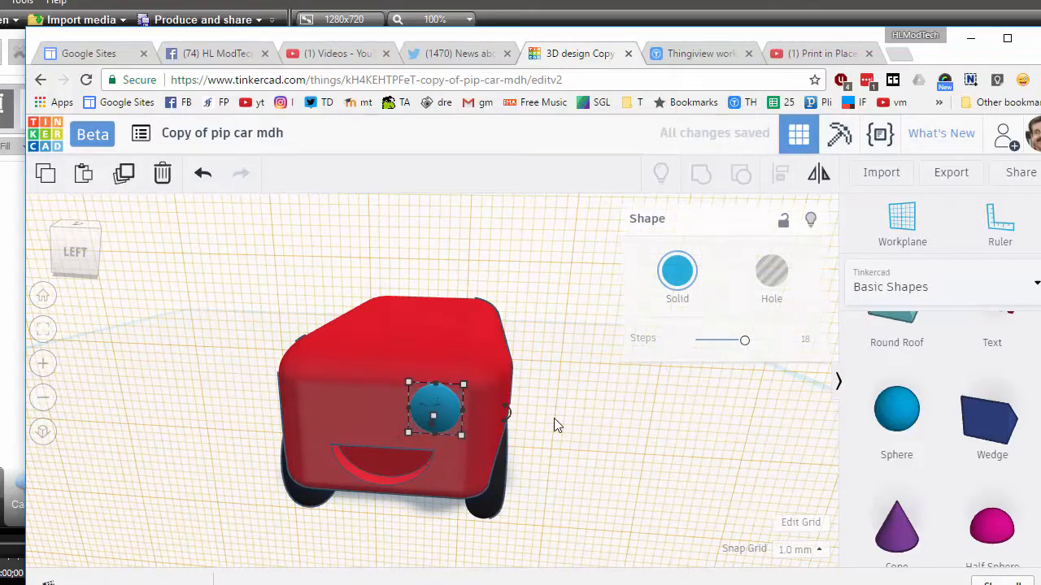
Duplicate the eye sphere and move the copy 13 mm across the face to the other side of the smile
{"action": "key", "text": "ctrl+d"}
{"action": "key", "text": "Left"}
{"action": "key", "text": "Left"}
{"action": "key", "text": "Left"}
{"action": "key", "text": "Left"}
{"action": "key", "text": "Left"}
{"action": "key", "text": "Left"}
{"action": "key", "text": "Left"}
{"action": "key", "text": "Left"}
{"action": "key", "text": "Left"}
{"action": "key", "text": "Left"}
{"action": "key", "text": "Left"}
{"action": "key", "text": "Left"}
{"action": "key", "text": "Left"}
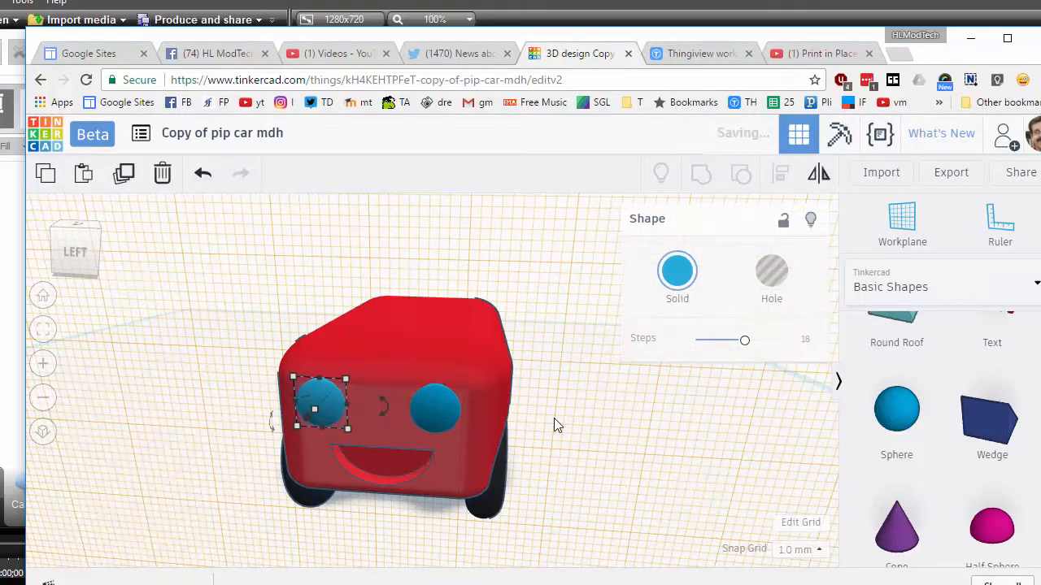
Group both eye spheres with the car
{"action": "left_click", "coordinate": [221, 398]}
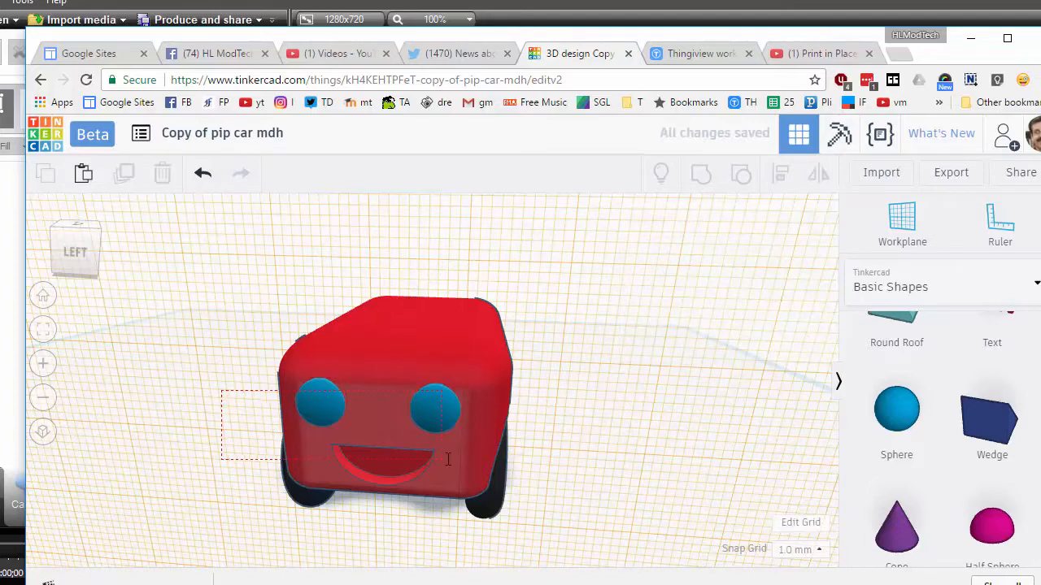
{"action": "left_click_drag", "start_coordinate": [461, 455], "coordinate": [485, 453]}
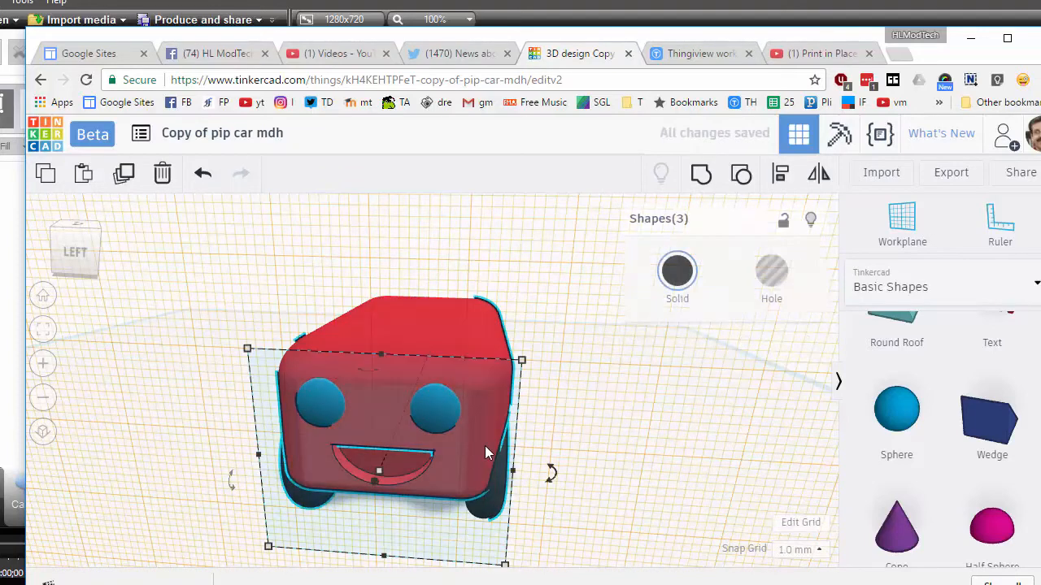
{"action": "left_click", "coordinate": [700, 175]}
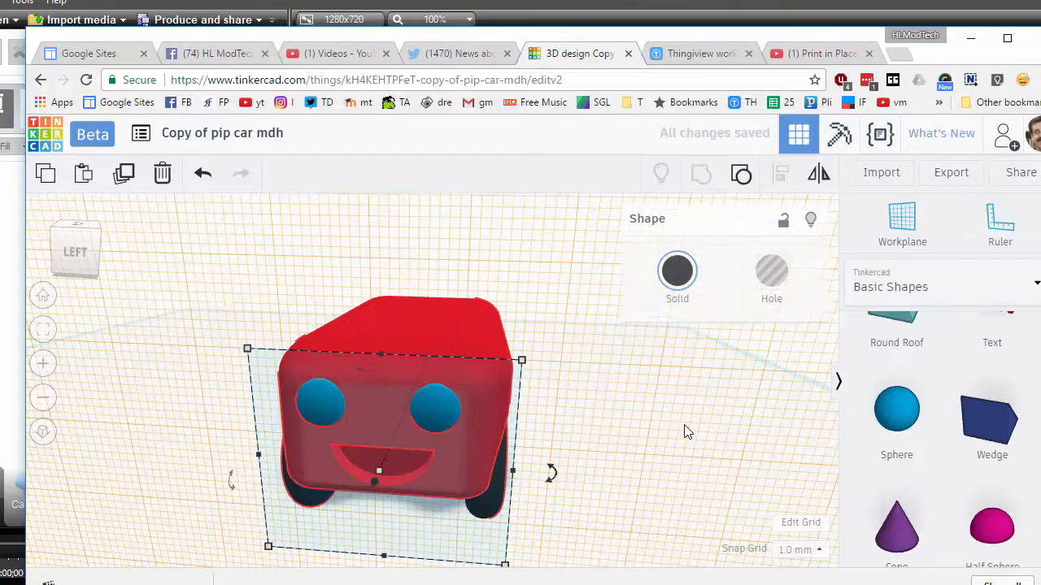
Set a temporary workplane on top of the car's body
{"action": "right_click_drag", "start_coordinate": [689, 428], "coordinate": [528, 433]}
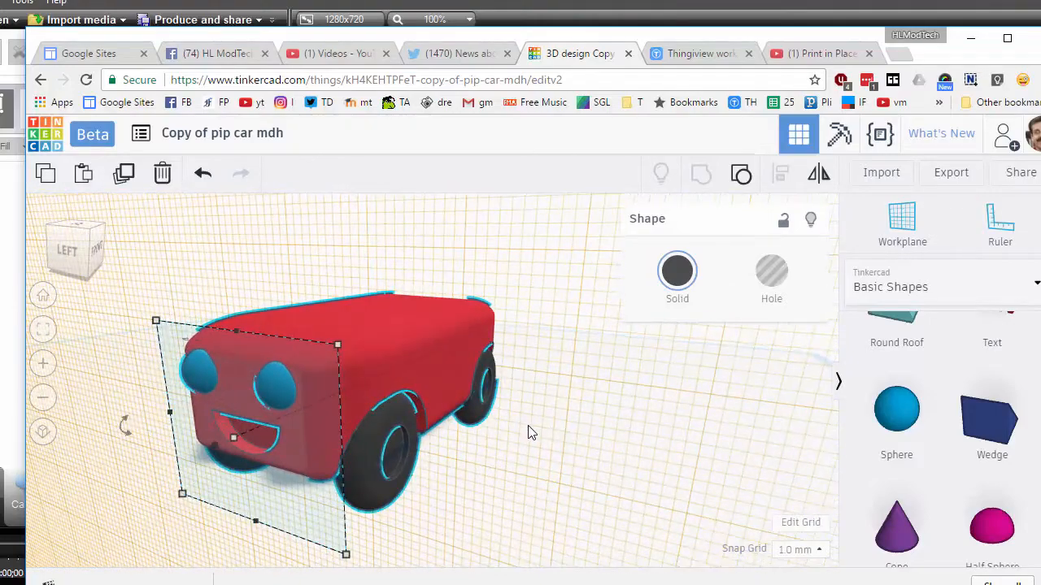
{"action": "scroll", "coordinate": [526, 432], "scroll_direction": "down", "scroll_amount": 3}
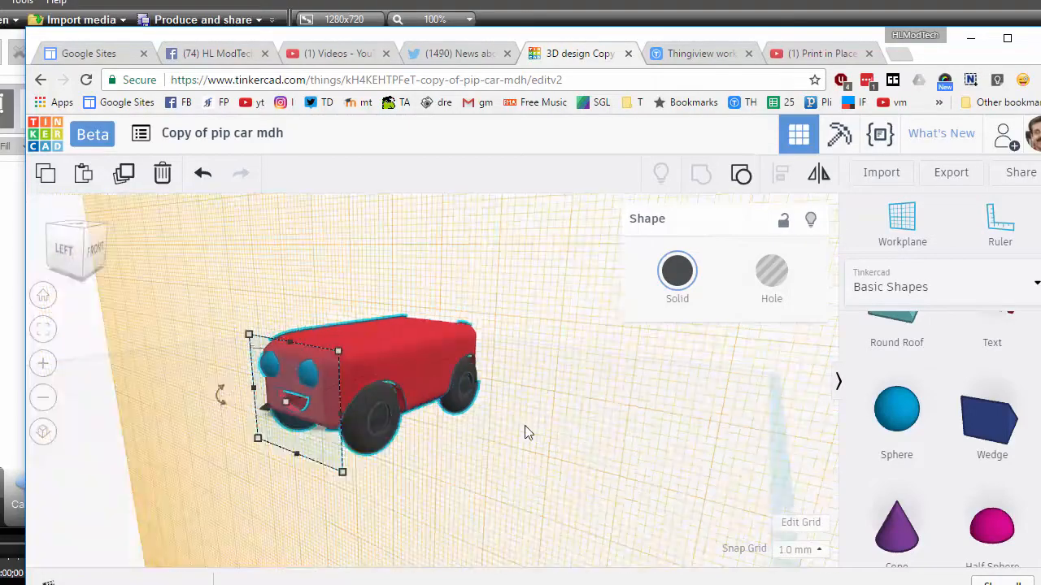
{"action": "right_click_drag", "start_coordinate": [424, 425], "coordinate": [497, 407]}
{"action": "scroll", "coordinate": [493, 420], "scroll_direction": "up", "scroll_amount": 3}
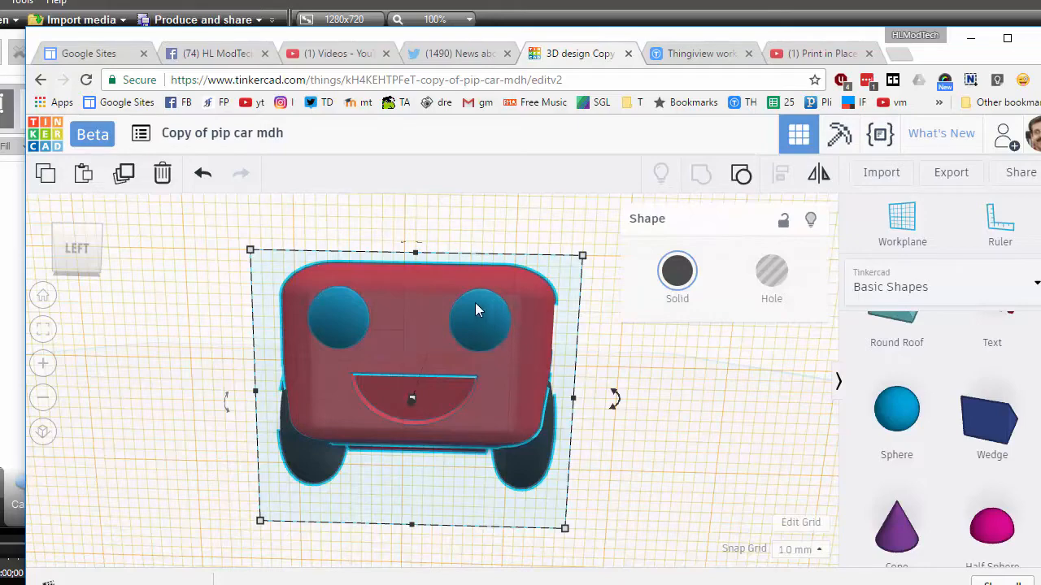
{"action": "right_click_drag", "start_coordinate": [609, 352], "coordinate": [538, 377]}
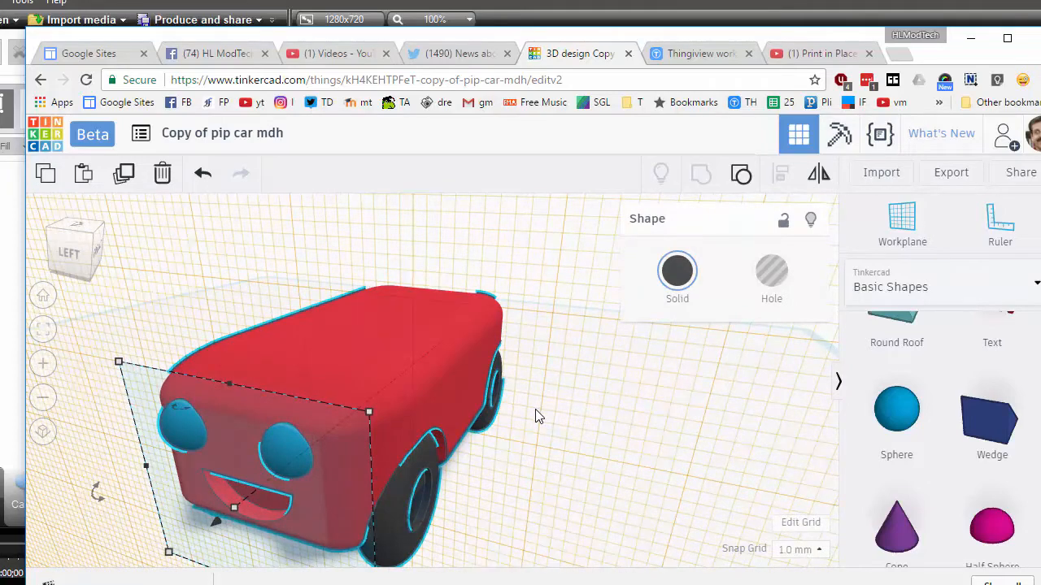
{"action": "key", "text": "w"}
{"action": "left_click", "coordinate": [362, 337]}
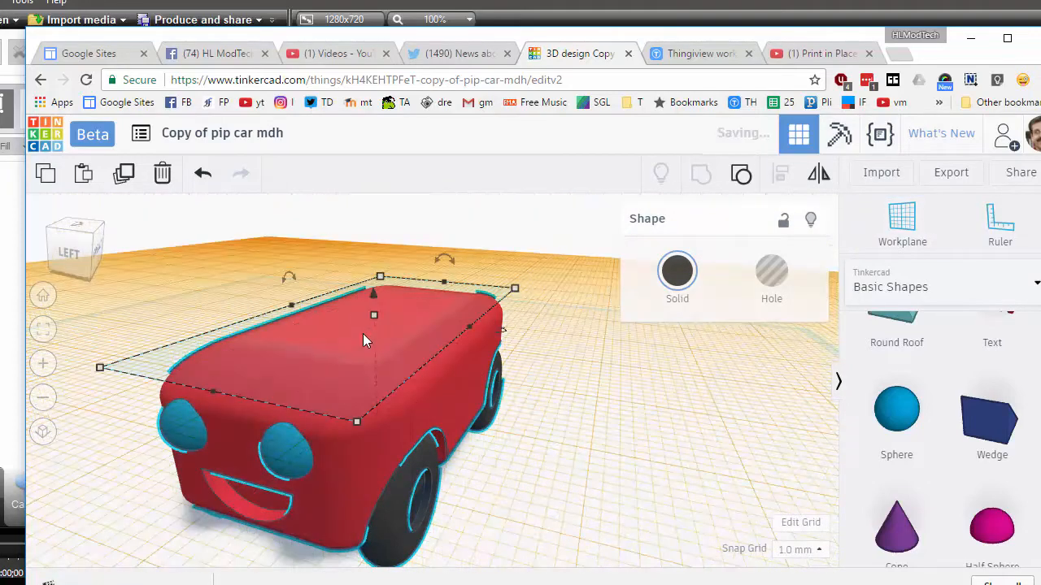
Place a sphere on top of the car and flatten it along the car's length to about 5 mm thick
{"action": "right_click_drag", "start_coordinate": [593, 425], "coordinate": [331, 387]}
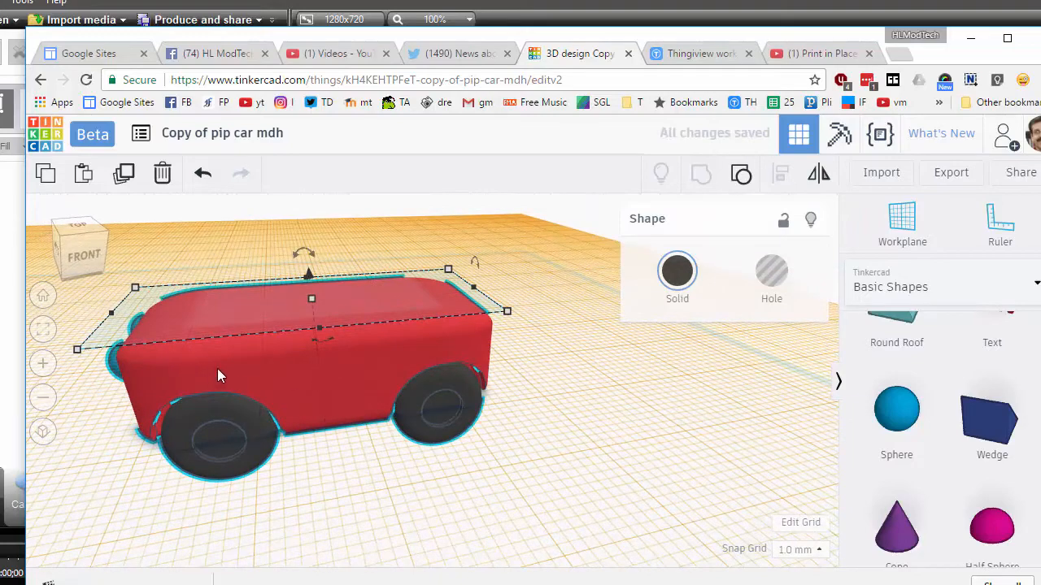
{"action": "left_click", "coordinate": [894, 411]}
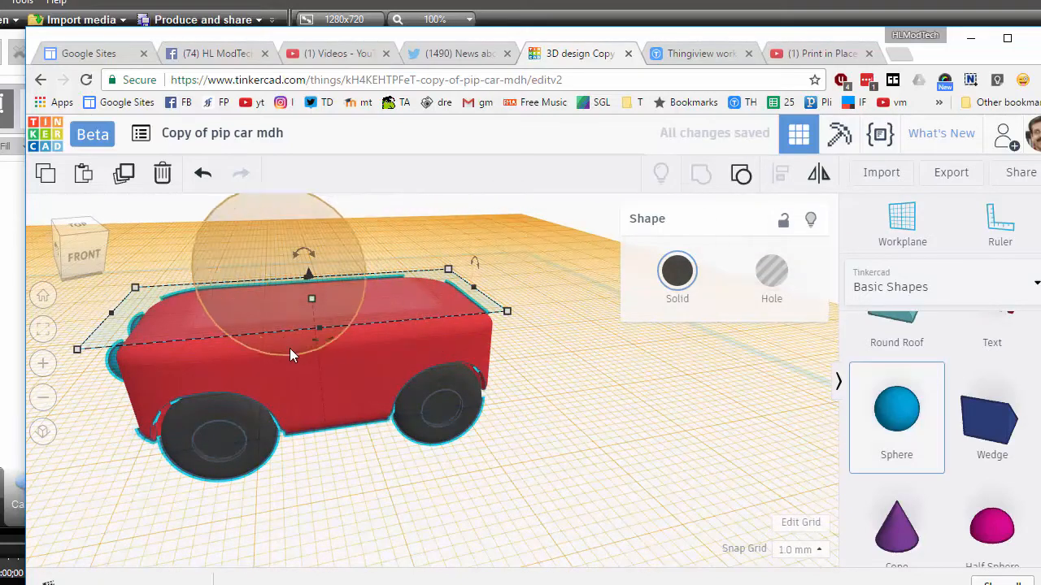
{"action": "left_click", "coordinate": [253, 326]}
{"action": "scroll", "coordinate": [253, 326], "scroll_direction": "down", "scroll_amount": 3}
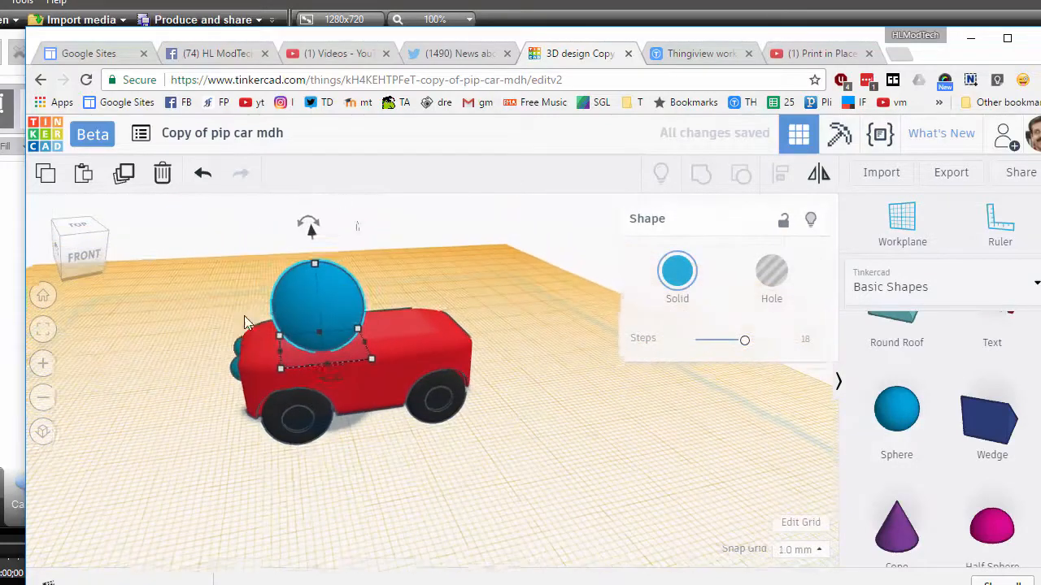
{"action": "left_click_drag", "start_coordinate": [286, 357], "coordinate": [354, 360]}
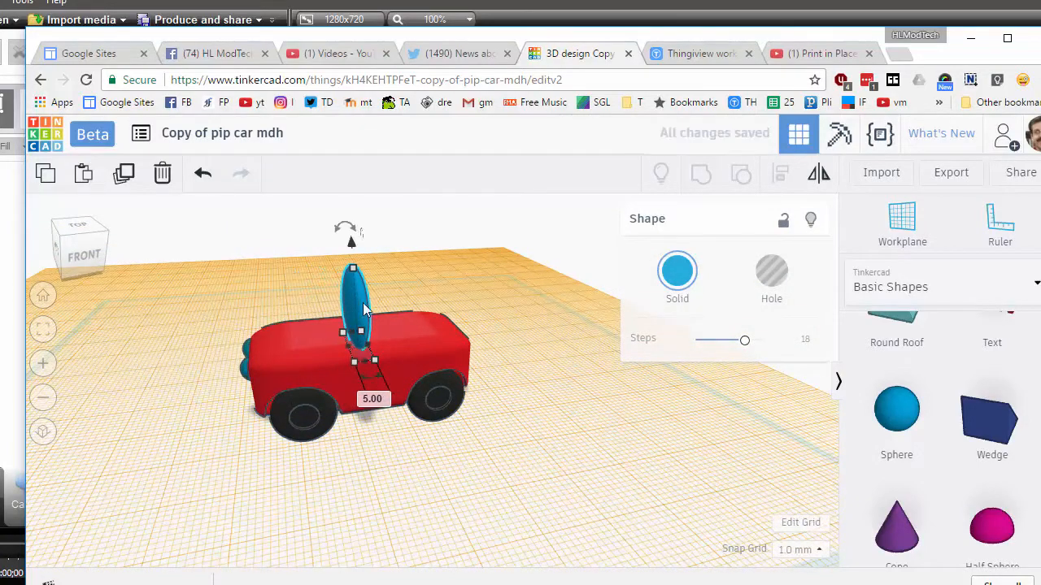
Move the flattened sphere toward the face end and lower it about halfway into the car's body as a windshield
{"action": "scroll", "coordinate": [360, 306], "scroll_direction": "up", "scroll_amount": 3}
{"action": "right_click_drag", "start_coordinate": [359, 307], "coordinate": [479, 305]}
{"action": "left_click_drag", "start_coordinate": [474, 303], "coordinate": [381, 322]}
{"action": "right_click_drag", "start_coordinate": [435, 432], "coordinate": [309, 382]}
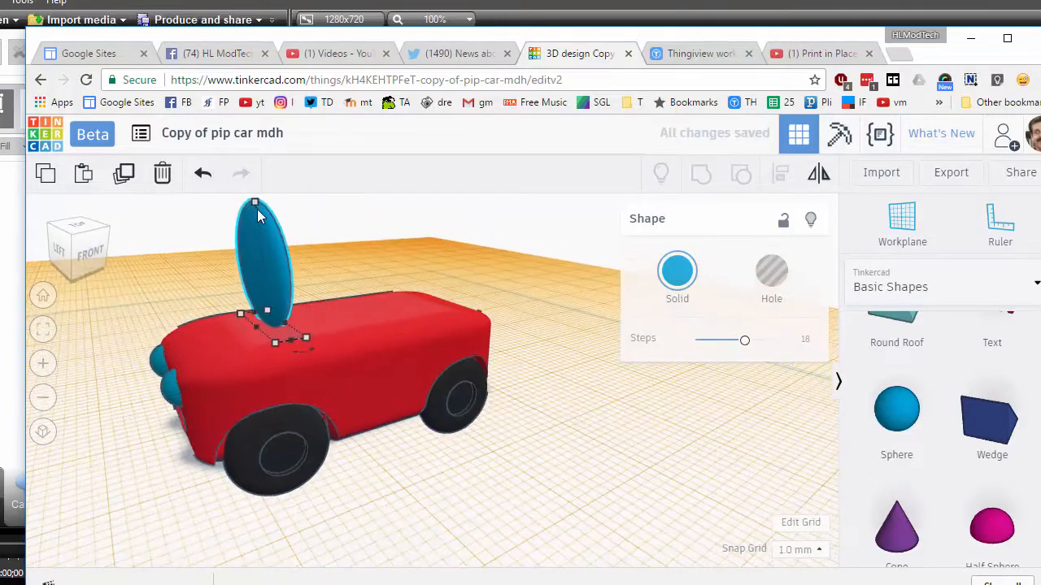
{"action": "scroll", "coordinate": [268, 224], "scroll_direction": "down", "scroll_amount": 3}
{"action": "left_click_drag", "start_coordinate": [321, 246], "coordinate": [314, 300]}
{"action": "right_click_drag", "start_coordinate": [312, 298], "coordinate": [522, 338]}
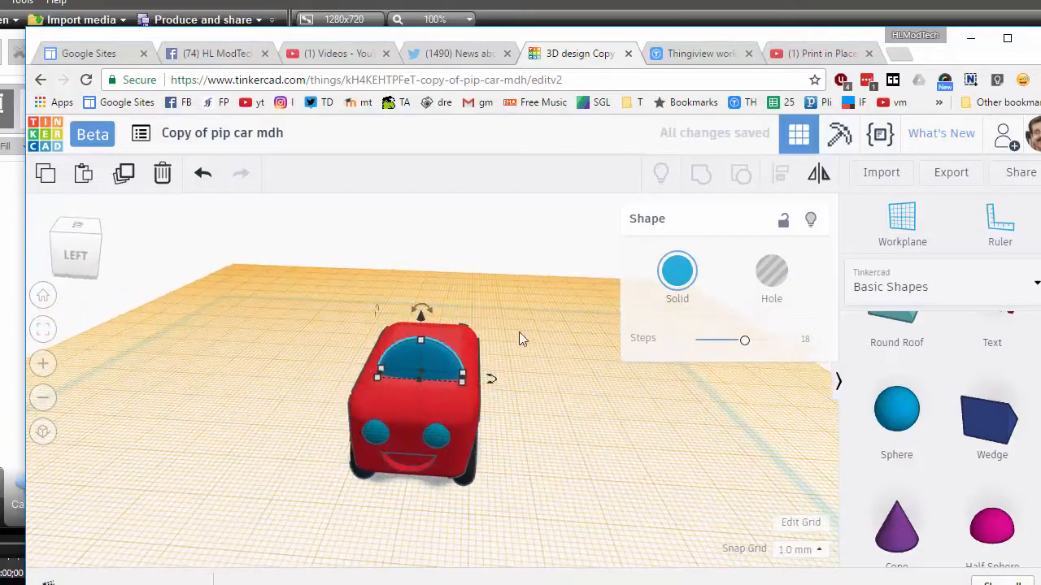
Align the windshield with the car so it is centred across the car's width
{"action": "left_click", "coordinate": [469, 345], "text": "shift"}
{"action": "left_click", "coordinate": [780, 173]}
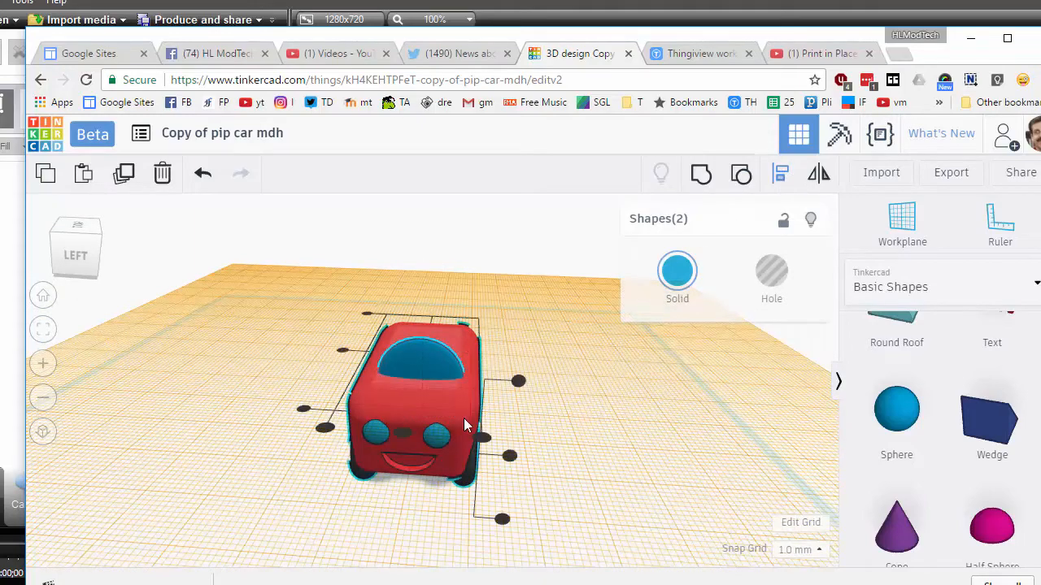
{"action": "right_click_drag", "start_coordinate": [375, 328], "coordinate": [390, 542]}
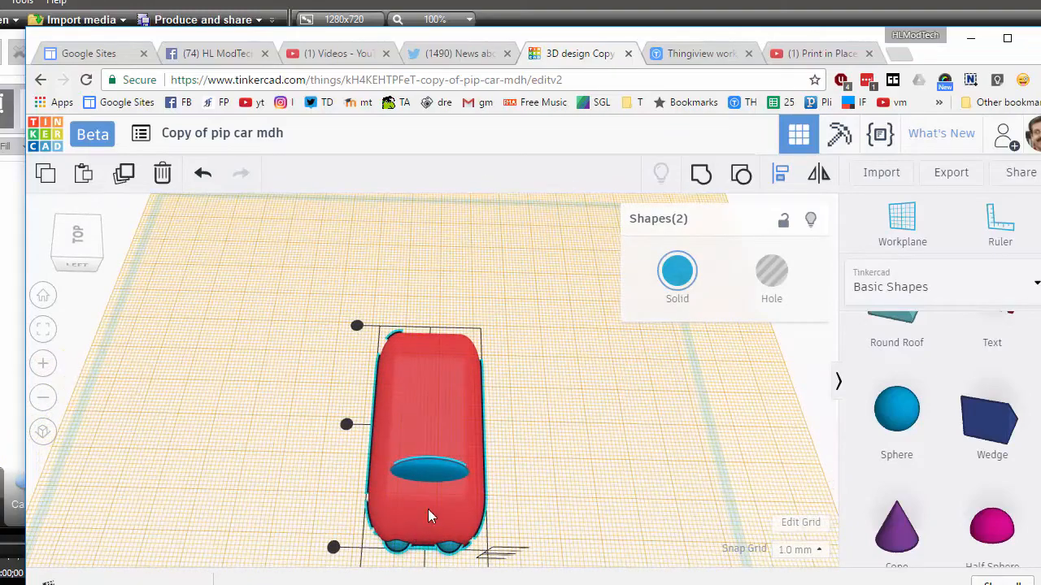
{"action": "right_click_drag", "start_coordinate": [428, 509], "coordinate": [416, 445]}
{"action": "left_click", "coordinate": [416, 446]}
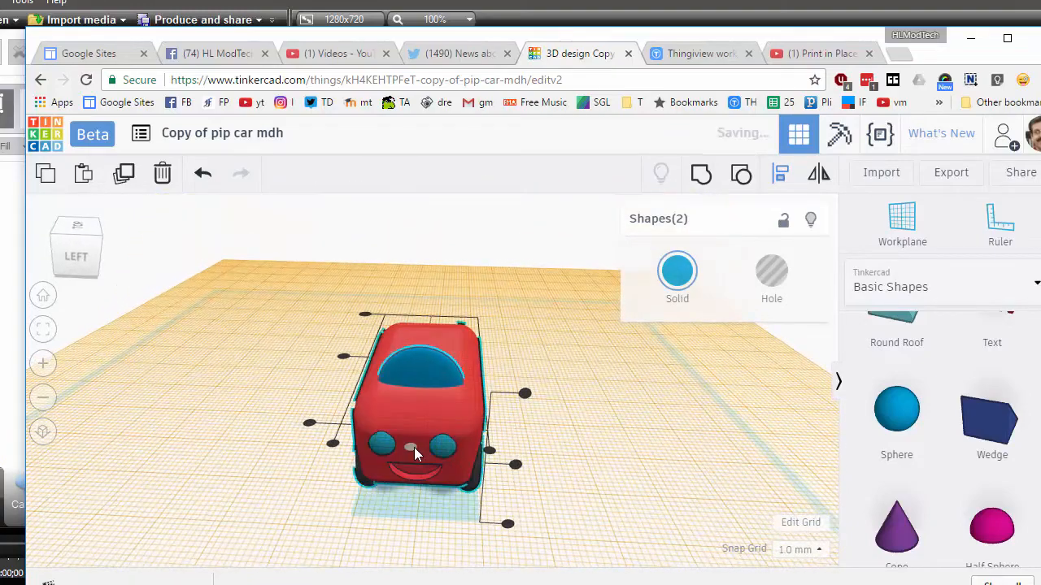
{"action": "left_click", "coordinate": [637, 410]}
Rotate the windshield so it leans back toward the rear of the car
{"action": "right_click_drag", "start_coordinate": [636, 410], "coordinate": [382, 366]}
{"action": "left_click", "coordinate": [325, 342]}
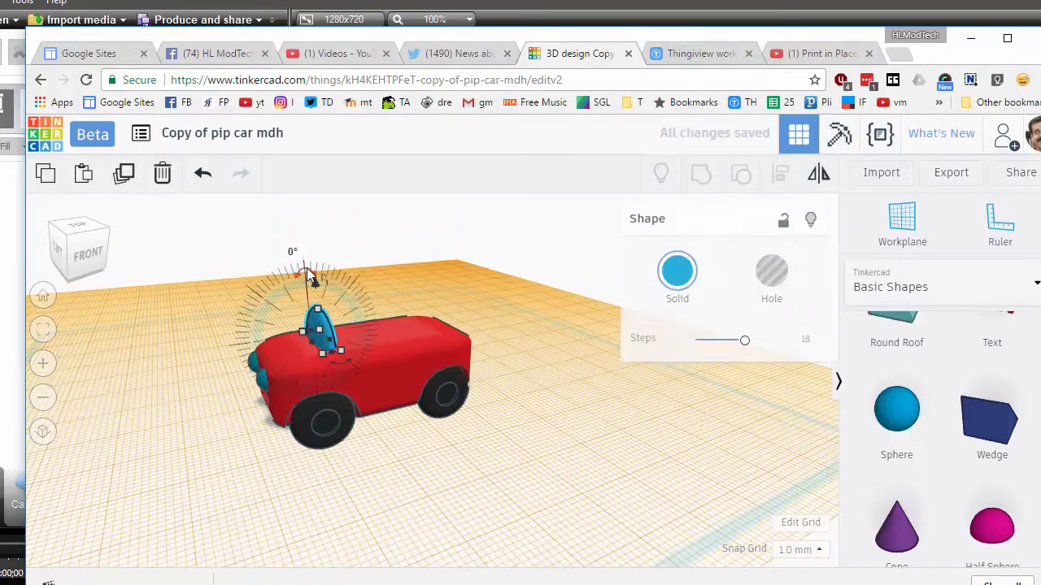
{"action": "left_click_drag", "start_coordinate": [321, 269], "coordinate": [329, 293]}
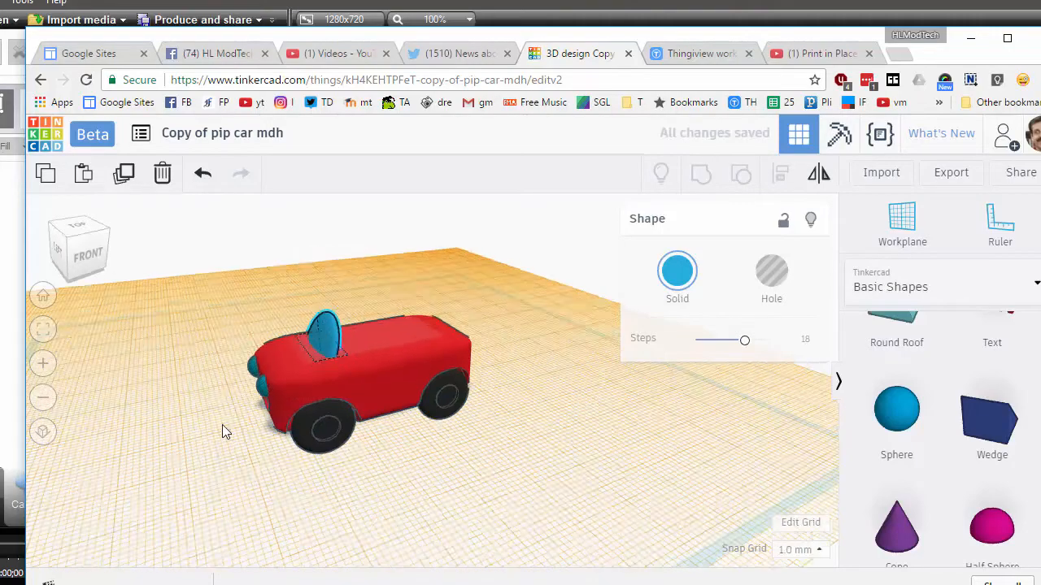
{"action": "right_click_drag", "start_coordinate": [222, 424], "coordinate": [502, 439]}
{"action": "left_click", "coordinate": [494, 410]}
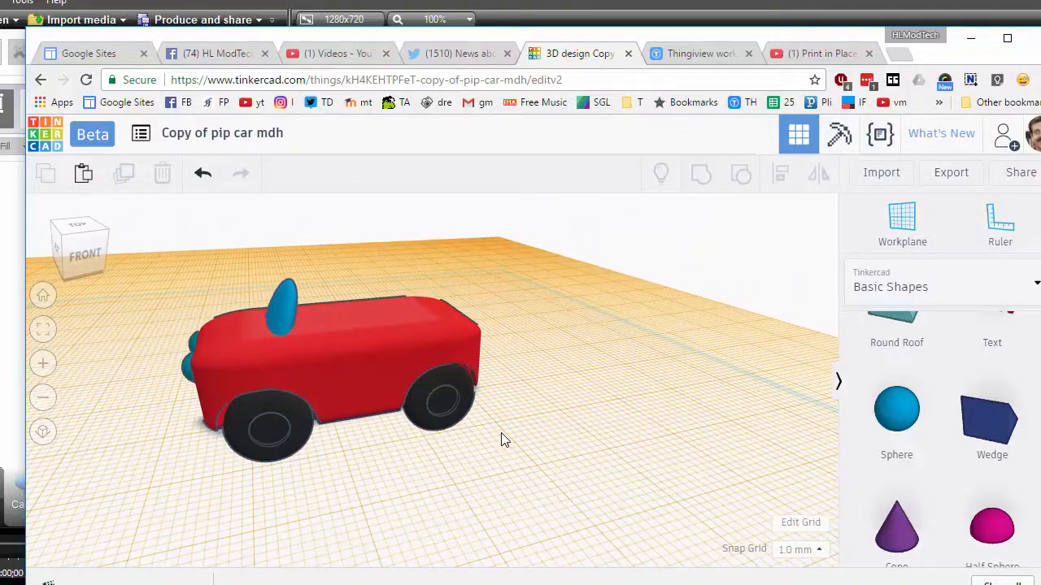
Place a paraboloid on top of the car's rear end, narrow it into a thin fin and set its height to 8 mm
{"action": "right_click_drag", "start_coordinate": [439, 449], "coordinate": [582, 455]}
{"action": "right_click_drag", "start_coordinate": [543, 349], "coordinate": [522, 350]}
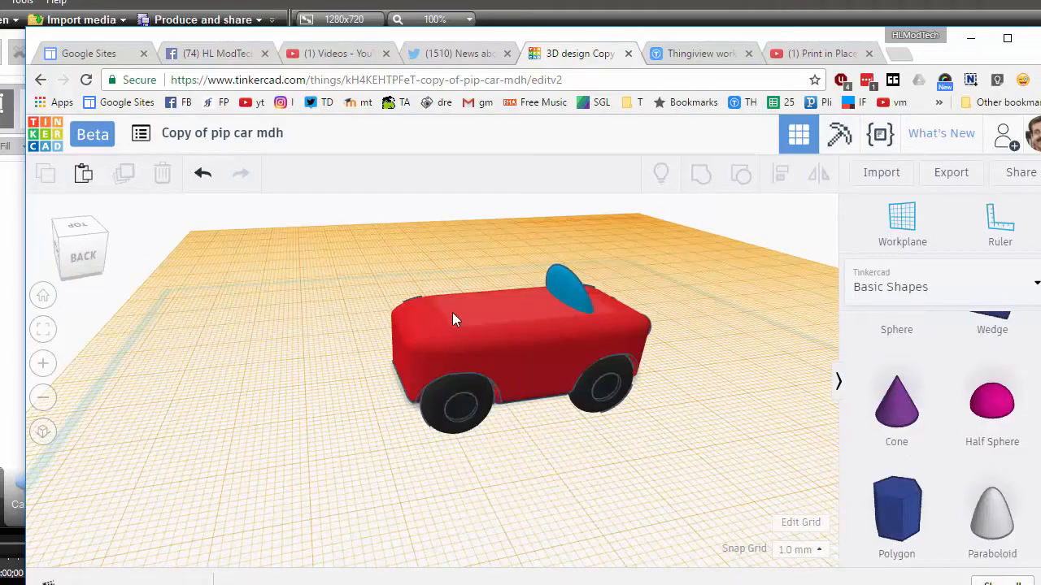
{"action": "left_click_drag", "start_coordinate": [992, 538], "coordinate": [440, 336]}
{"action": "right_click_drag", "start_coordinate": [440, 336], "coordinate": [589, 382]}
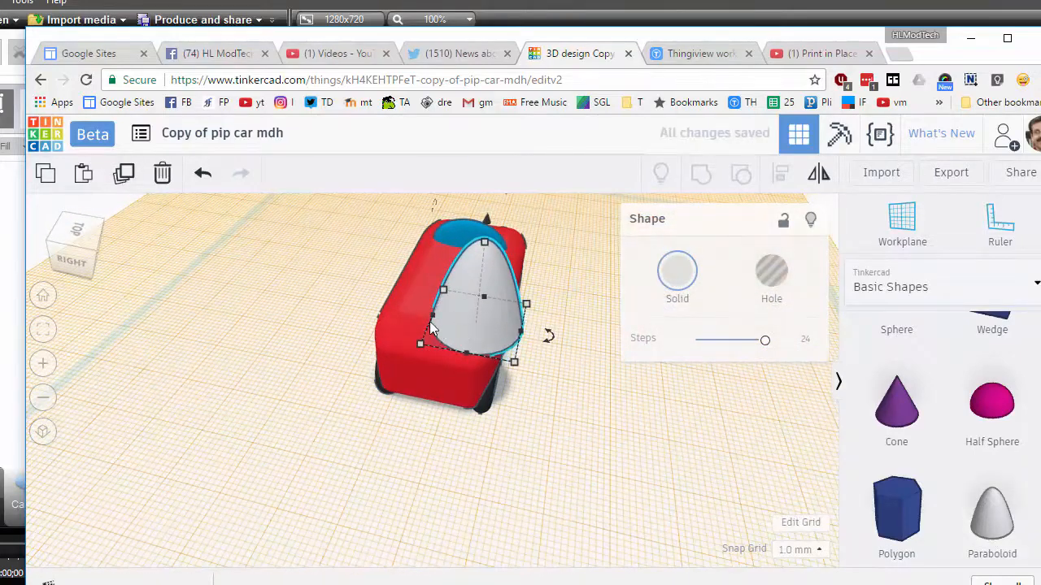
{"action": "left_click_drag", "start_coordinate": [433, 324], "coordinate": [491, 238]}
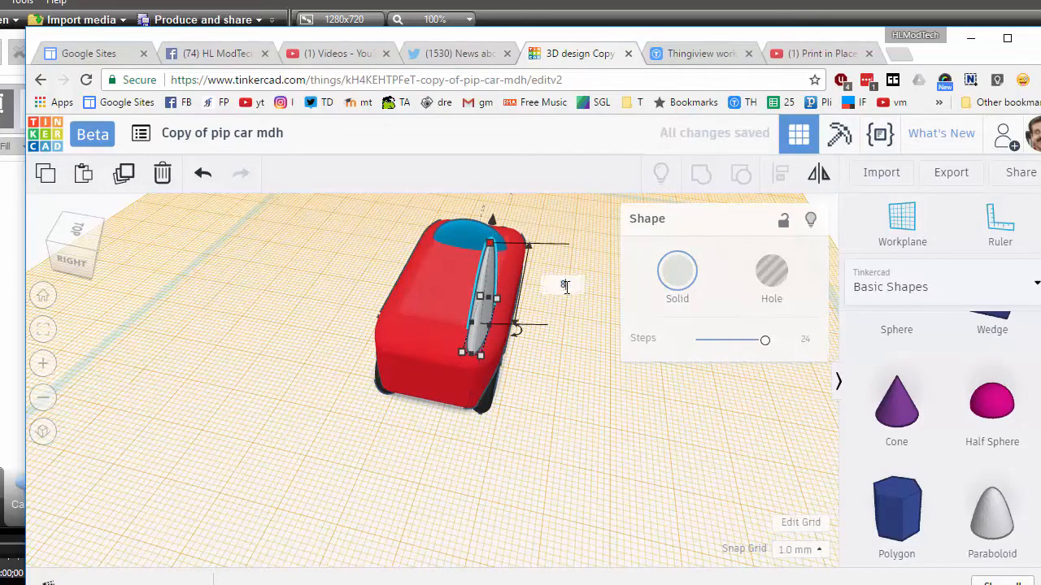
{"action": "key", "text": "Return"}
Shorten the paraboloid fin along the car, setting its length to 10 mm and its thickness to 3 mm
{"action": "right_click_drag", "start_coordinate": [525, 301], "coordinate": [404, 360]}
{"action": "left_click_drag", "start_coordinate": [402, 353], "coordinate": [457, 342]}
{"action": "scroll", "coordinate": [455, 354], "scroll_direction": "up", "scroll_amount": 3}
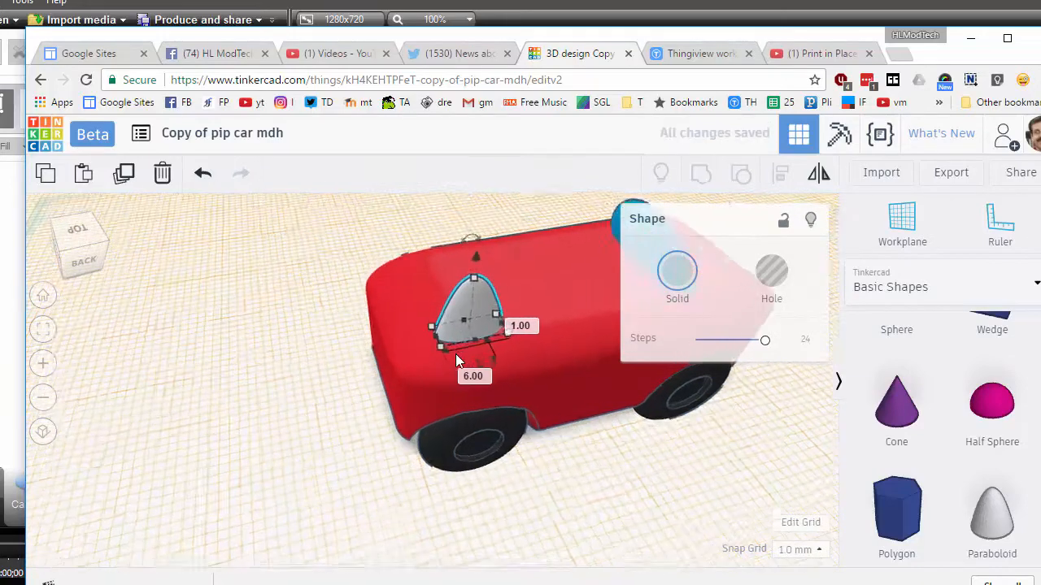
{"action": "scroll", "coordinate": [457, 342], "scroll_direction": "down", "scroll_amount": 2}
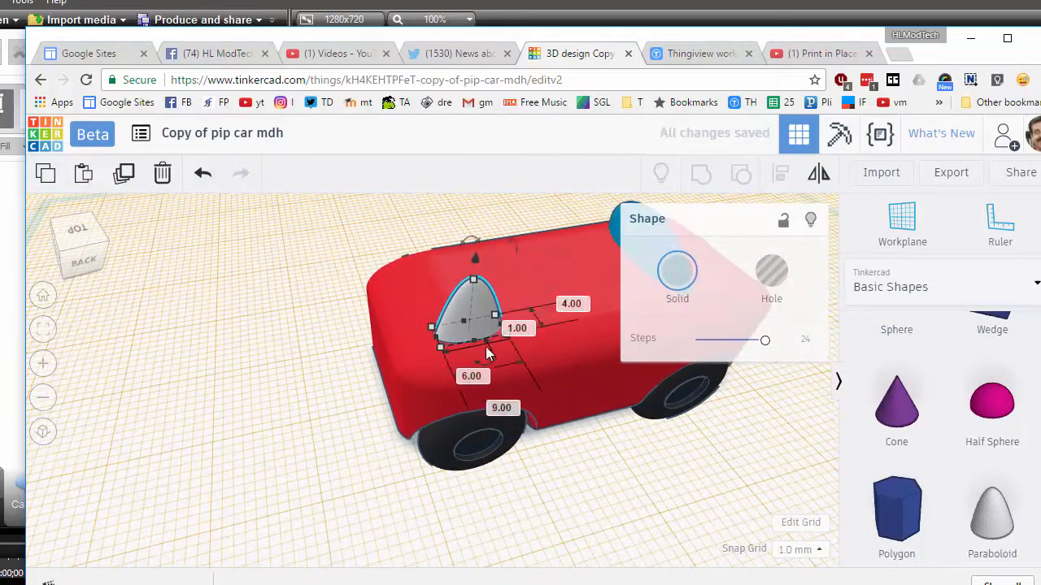
{"action": "right_click_drag", "start_coordinate": [460, 357], "coordinate": [483, 361]}
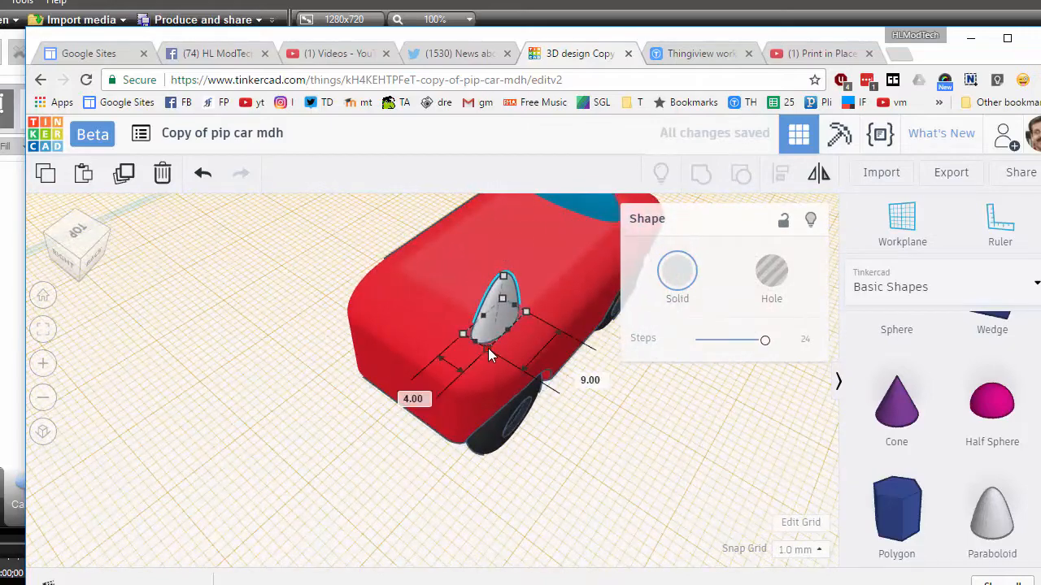
{"action": "left_click", "coordinate": [587, 375]}
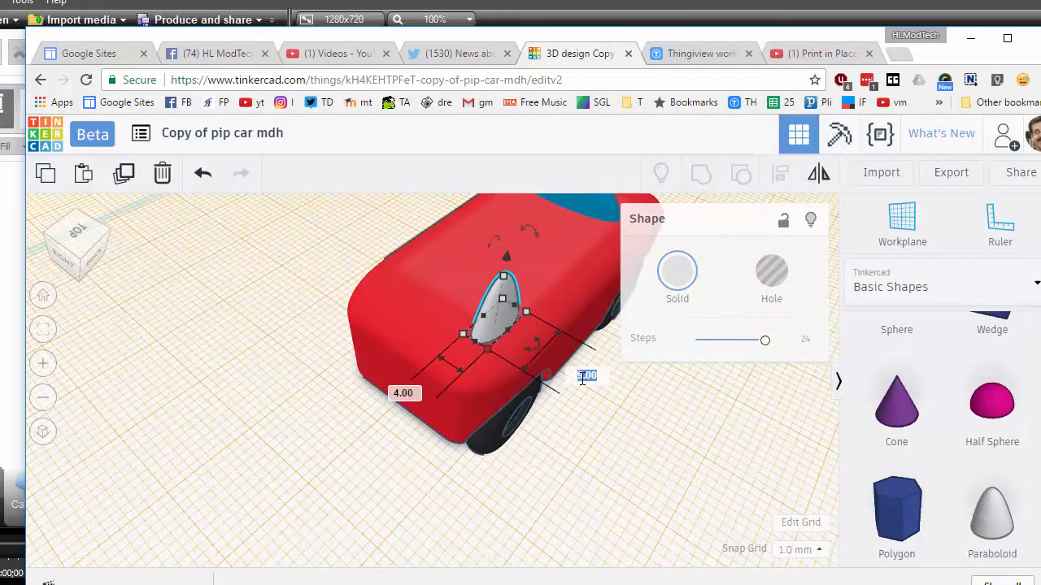
{"action": "type", "text": "10"}
{"action": "key", "text": "Return"}
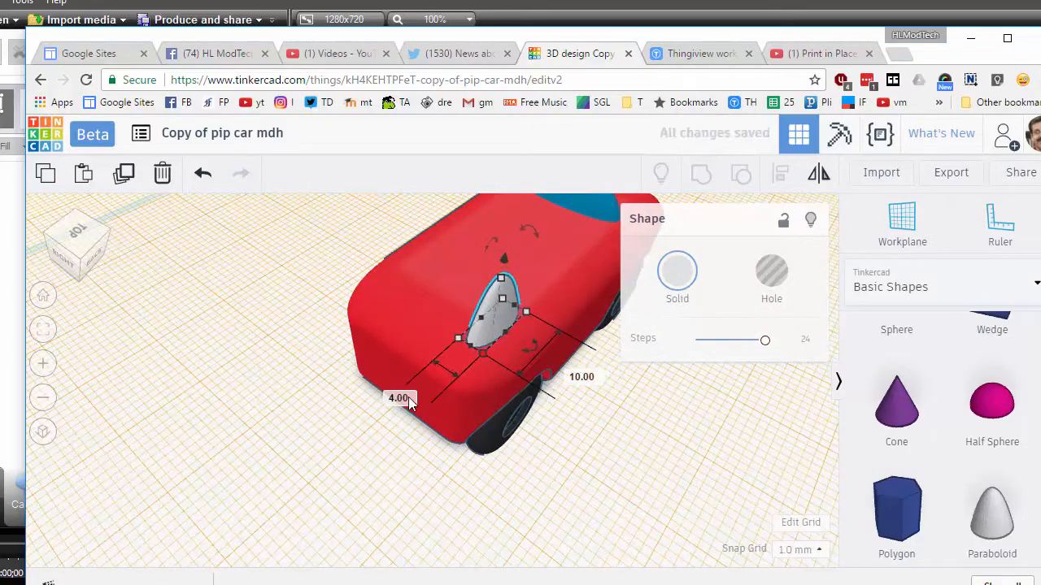
{"action": "left_click", "coordinate": [403, 398]}
{"action": "type", "text": "3"}
{"action": "key", "text": "Return"}
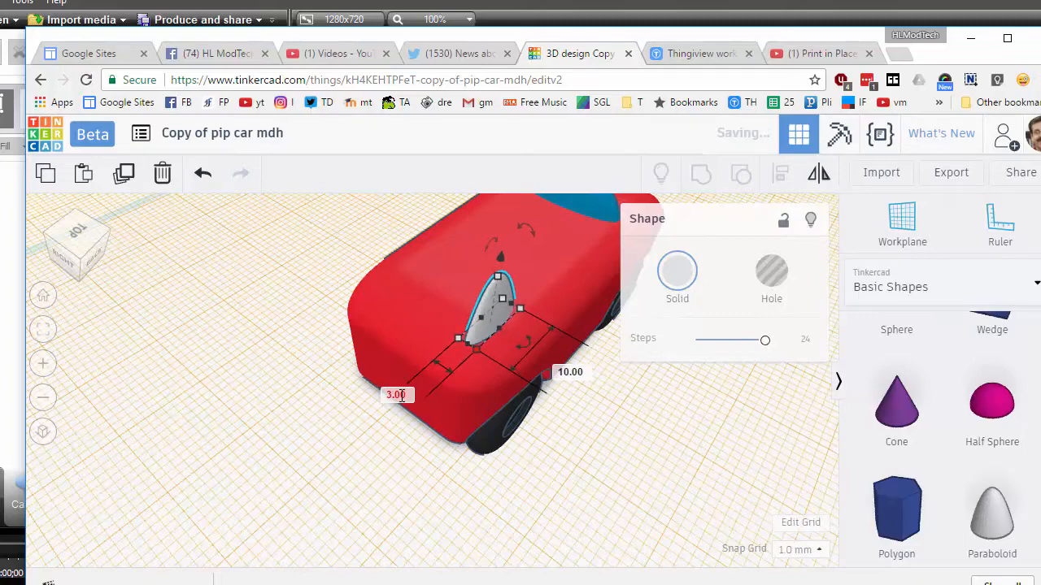
Duplicate the paraboloid fin and move the copy about 15 mm across to the opposite side of the car's rear
{"action": "right_click_drag", "start_coordinate": [286, 370], "coordinate": [603, 365]}
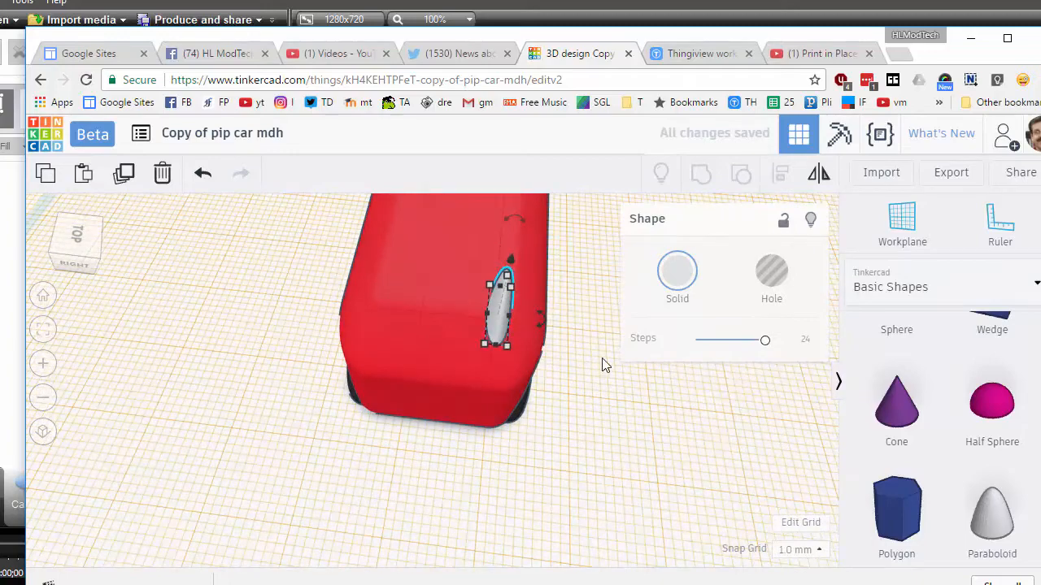
{"action": "right_click_drag", "start_coordinate": [481, 347], "coordinate": [492, 327]}
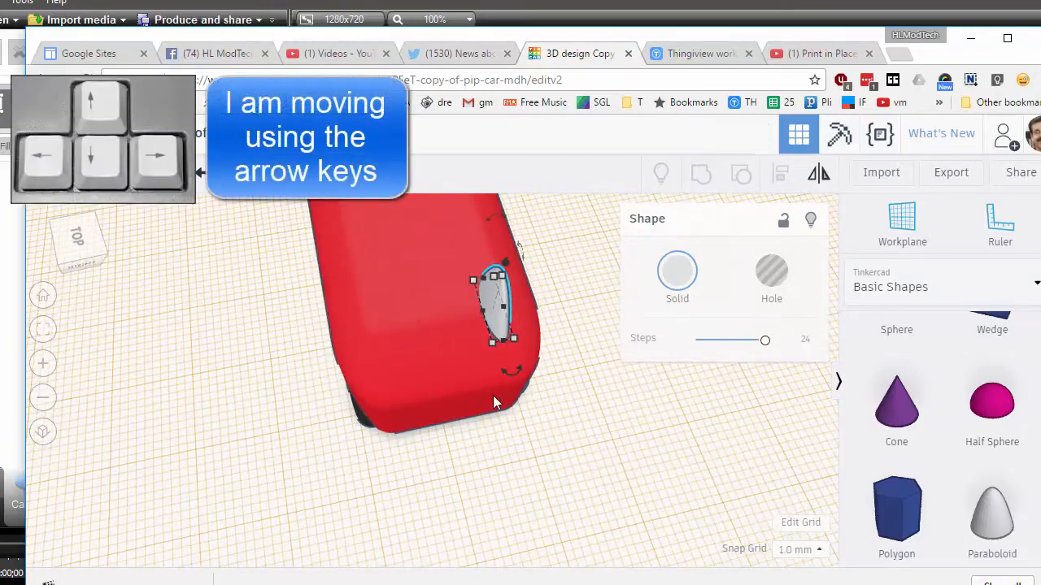
{"action": "key", "text": "Left"}
{"action": "key", "text": "Left"}
{"action": "key", "text": "Left"}
{"action": "key", "text": "Left"}
{"action": "key", "text": "Left"}
{"action": "key", "text": "Left"}
{"action": "key", "text": "Left"}
{"action": "key", "text": "Left"}
{"action": "key", "text": "Left"}
{"action": "key", "text": "Left"}
{"action": "key", "text": "Left"}
{"action": "key", "text": "Left"}
{"action": "key", "text": "Left"}
{"action": "key", "text": "Left"}
{"action": "key", "text": "Left"}
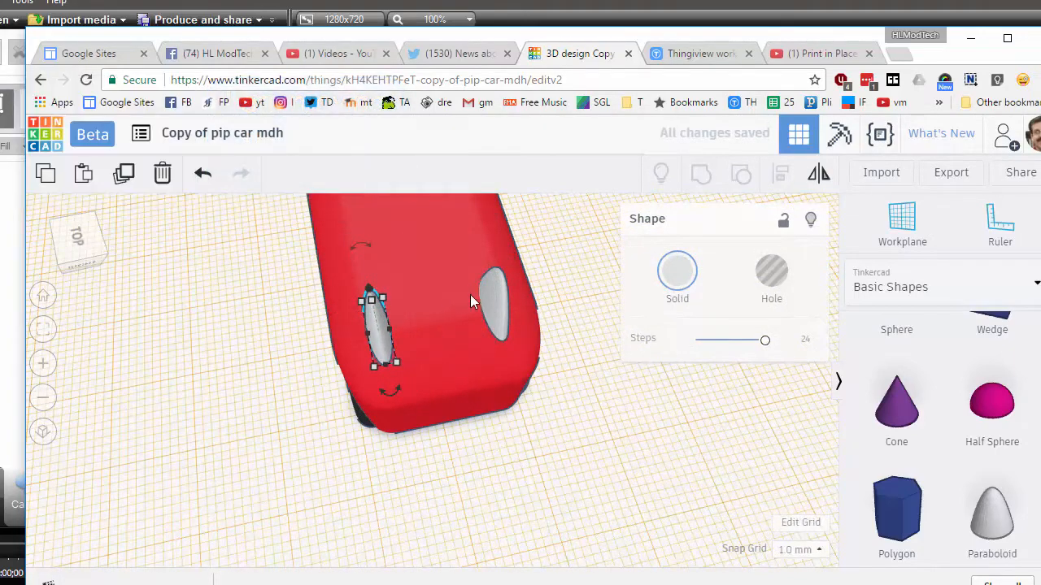
Move the original fin 1 mm outward toward its side of the car
{"action": "left_click", "coordinate": [494, 296], "text": "shift"}
{"action": "key", "text": "Right"}
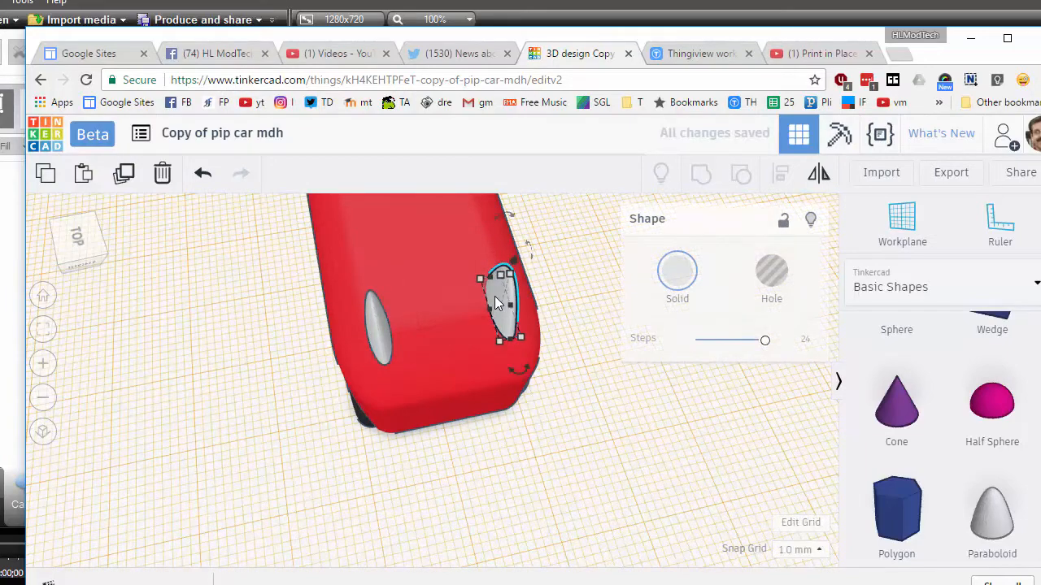
{"action": "right_click_drag", "start_coordinate": [506, 423], "coordinate": [395, 399]}
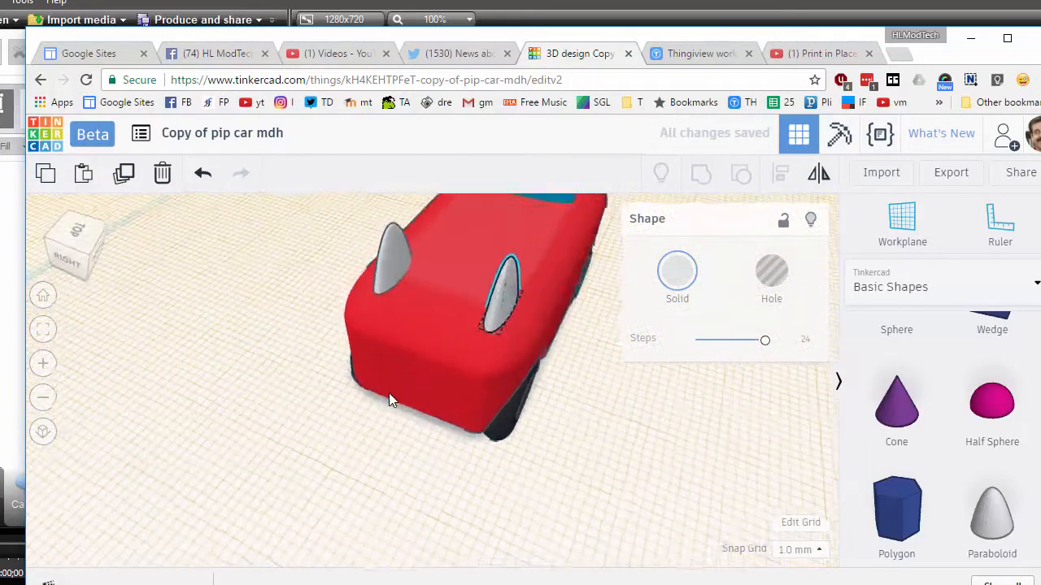
Select both rear fins and lower them slightly so their bases sink into the car body
{"action": "right_click_drag", "start_coordinate": [409, 283], "coordinate": [388, 215]}
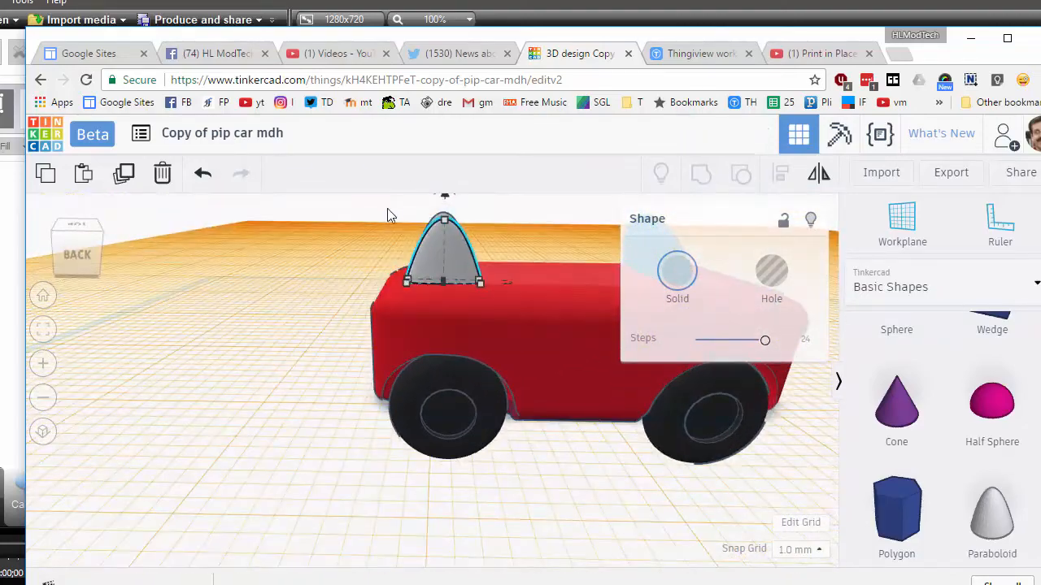
{"action": "left_click_drag", "start_coordinate": [475, 254], "coordinate": [481, 253]}
{"action": "left_click_drag", "start_coordinate": [445, 196], "coordinate": [447, 208]}
{"action": "right_click_drag", "start_coordinate": [355, 287], "coordinate": [454, 306]}
{"action": "scroll", "coordinate": [434, 306], "scroll_direction": "up", "scroll_amount": 2}
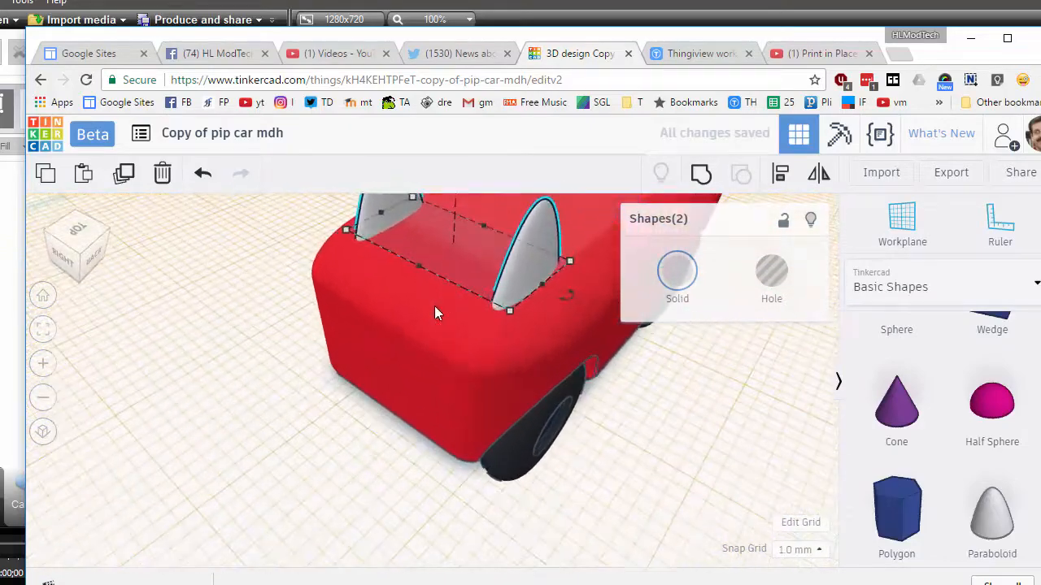
{"action": "scroll", "coordinate": [436, 323], "scroll_direction": "down", "scroll_amount": 2}
{"action": "left_click", "coordinate": [632, 388]}
{"action": "right_click_drag", "start_coordinate": [642, 390], "coordinate": [454, 328]}
{"action": "right_click_drag", "start_coordinate": [661, 453], "coordinate": [676, 439]}
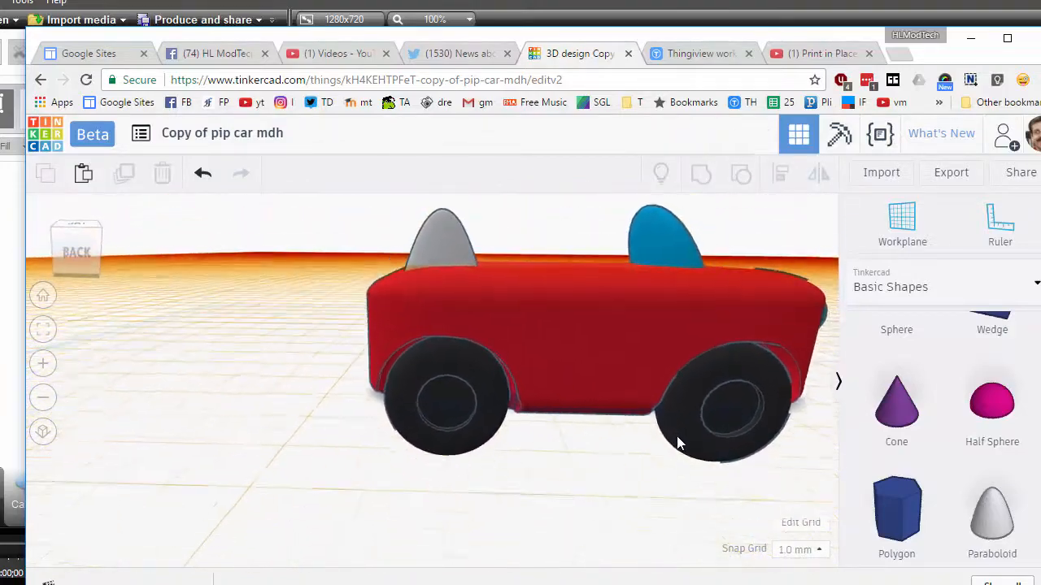
Place a sphere on the car's rear and flatten it into a disc about 2 mm thick
{"action": "scroll", "coordinate": [889, 453], "scroll_direction": "down", "scroll_amount": 3}
{"action": "scroll", "coordinate": [896, 455], "scroll_direction": "up", "scroll_amount": 4}
{"action": "scroll", "coordinate": [895, 455], "scroll_direction": "up", "scroll_amount": 1}
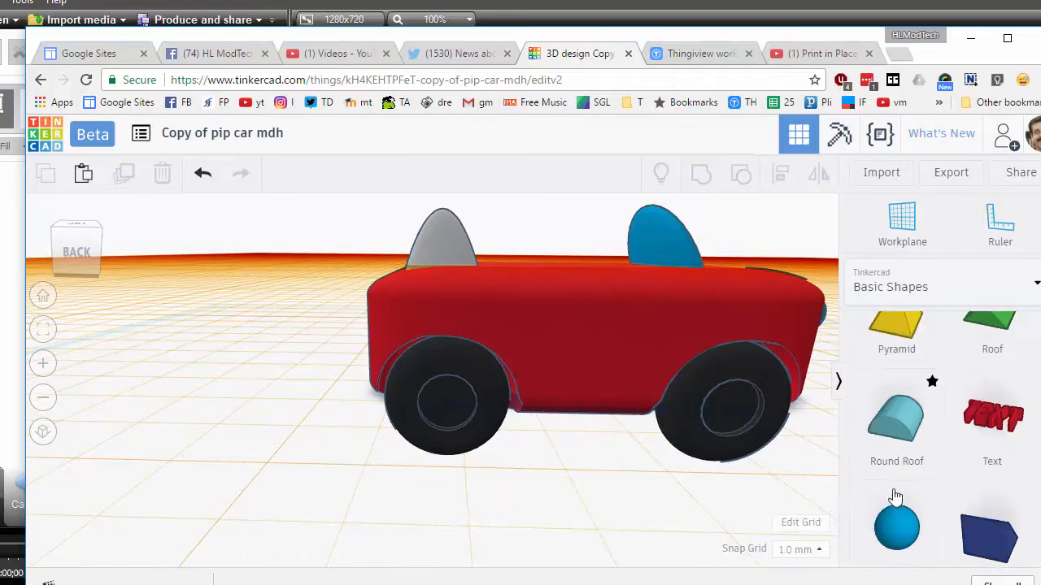
{"action": "left_click_drag", "start_coordinate": [900, 536], "coordinate": [472, 319]}
{"action": "scroll", "coordinate": [454, 329], "scroll_direction": "down", "scroll_amount": 3}
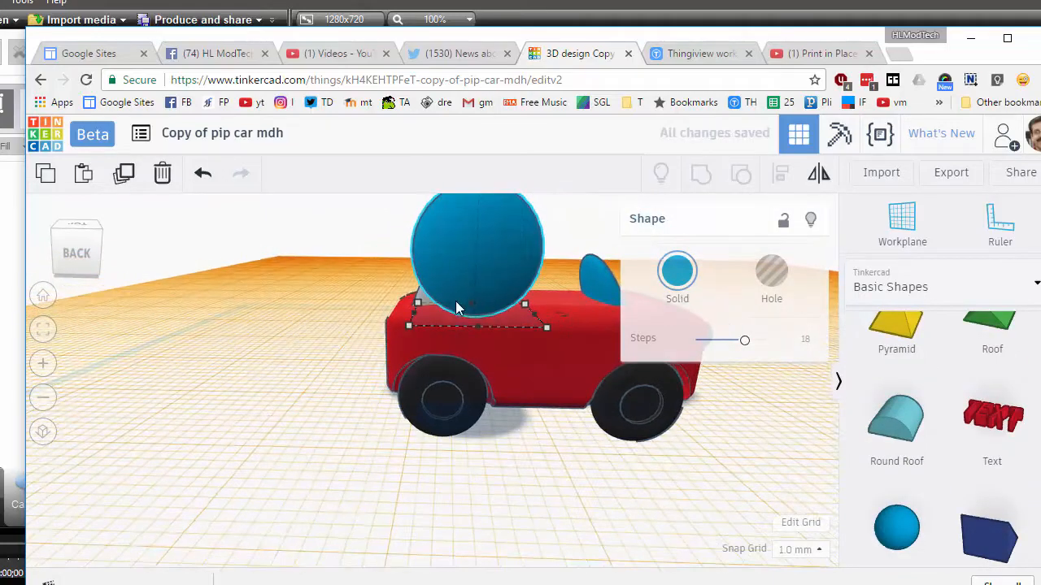
{"action": "left_click_drag", "start_coordinate": [463, 257], "coordinate": [458, 330]}
{"action": "right_click_drag", "start_coordinate": [453, 333], "coordinate": [465, 360]}
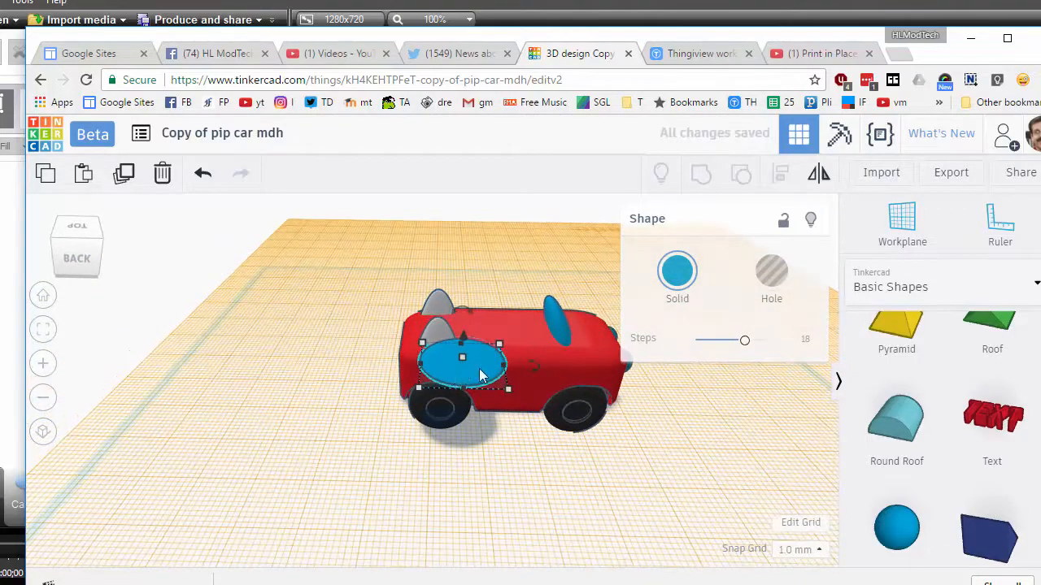
Fit the flattened disc over the rear fins, narrowing it to about 11 mm along the car and widening it to 28 mm across
{"action": "left_click_drag", "start_coordinate": [480, 381], "coordinate": [420, 330]}
{"action": "right_click_drag", "start_coordinate": [417, 327], "coordinate": [504, 314]}
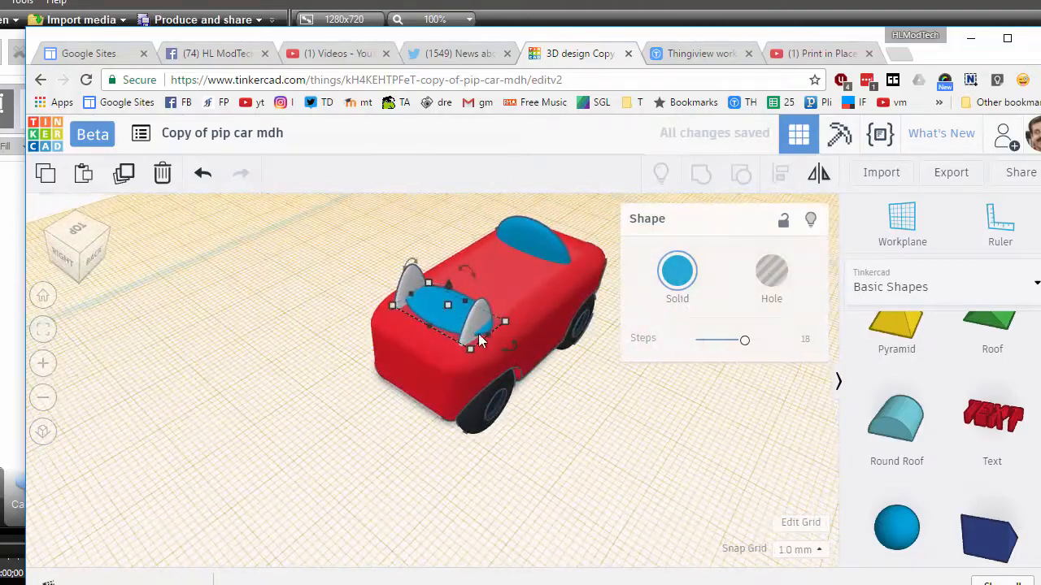
{"action": "mouse_move", "coordinate": [505, 315]}
{"action": "left_click_drag", "start_coordinate": [499, 341], "coordinate": [499, 342]}
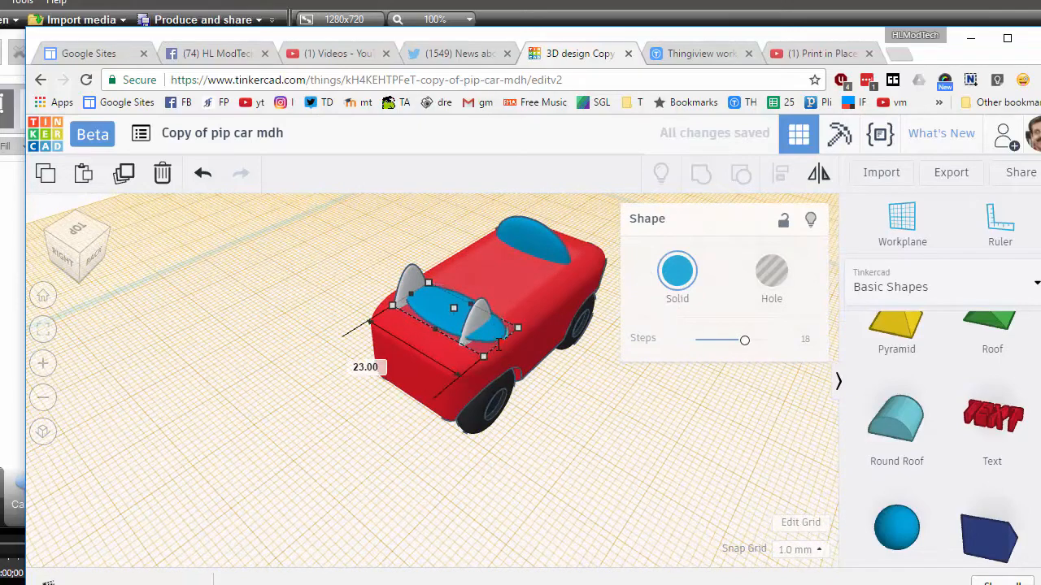
{"action": "right_click_drag", "start_coordinate": [394, 342], "coordinate": [396, 311]}
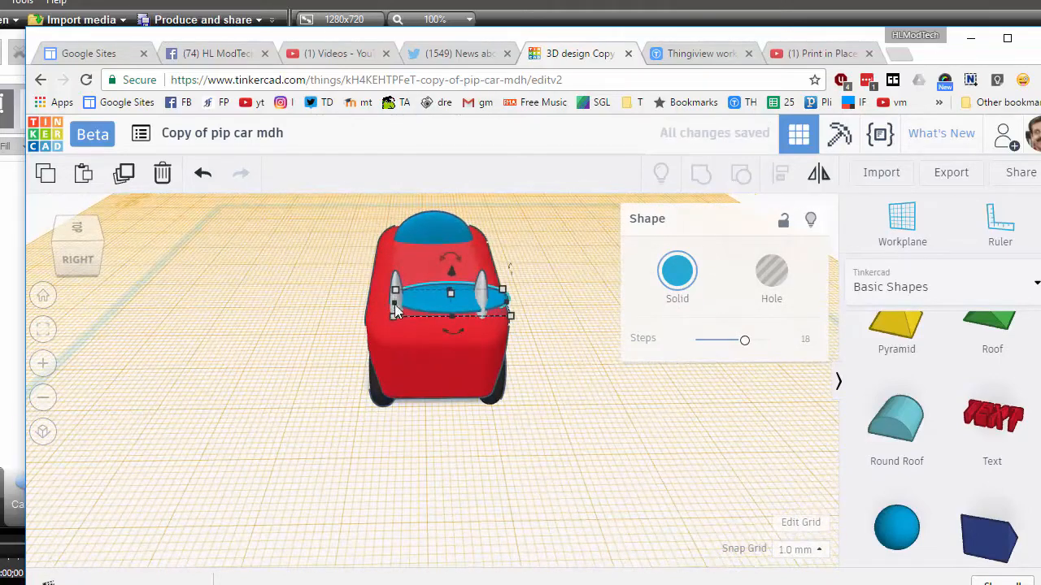
{"action": "left_click_drag", "start_coordinate": [397, 306], "coordinate": [367, 306]}
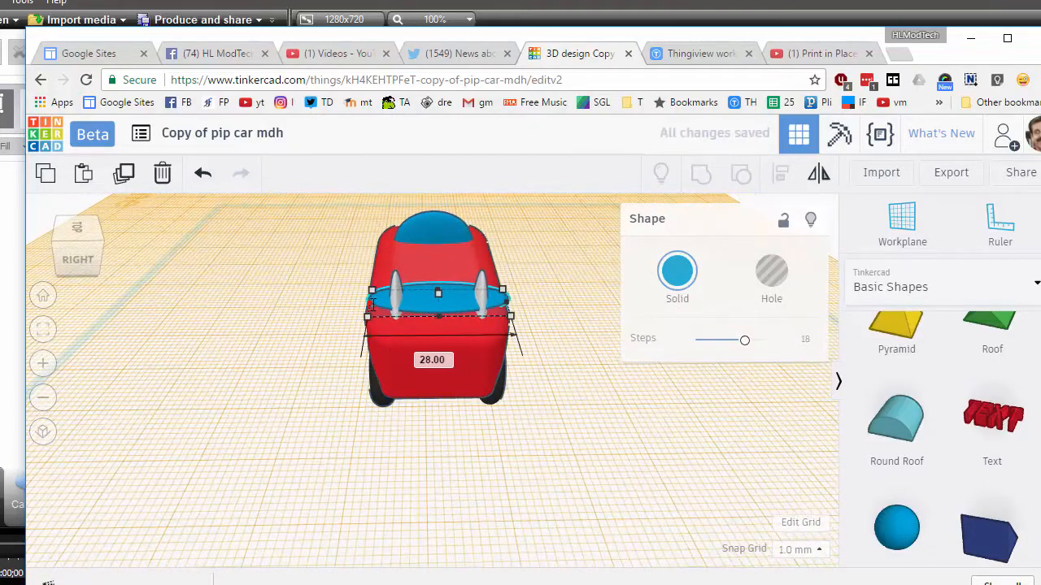
{"action": "right_click_drag", "start_coordinate": [513, 345], "coordinate": [337, 365]}
{"action": "left_click", "coordinate": [446, 316]}
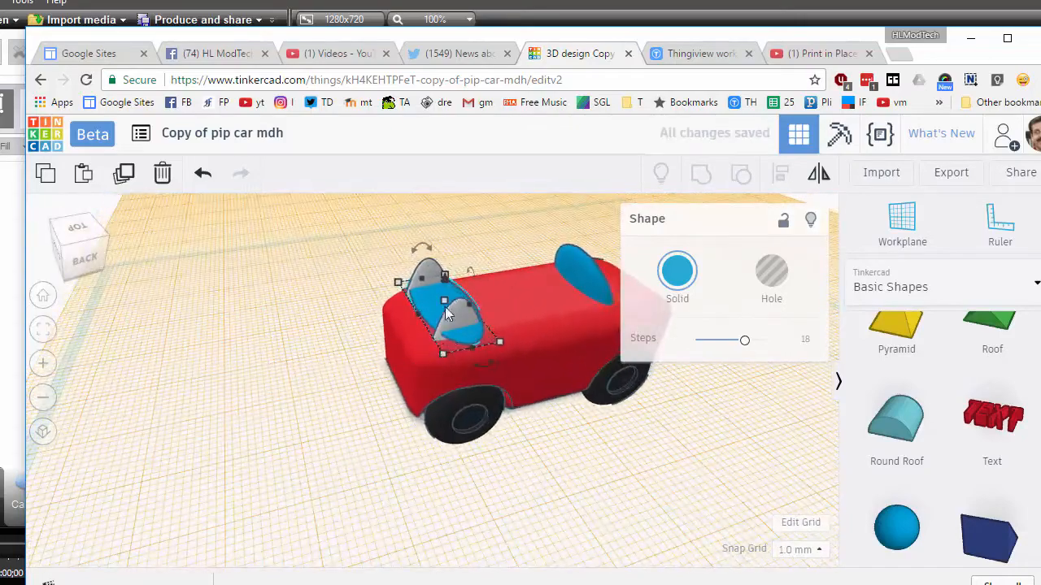
Raise the disc 5 mm and lower it back 1 mm so it sits across the upper part of the fins as a spoiler
{"action": "left_click_drag", "start_coordinate": [444, 277], "coordinate": [444, 254]}
{"action": "scroll", "coordinate": [495, 403], "scroll_direction": "up", "scroll_amount": 3}
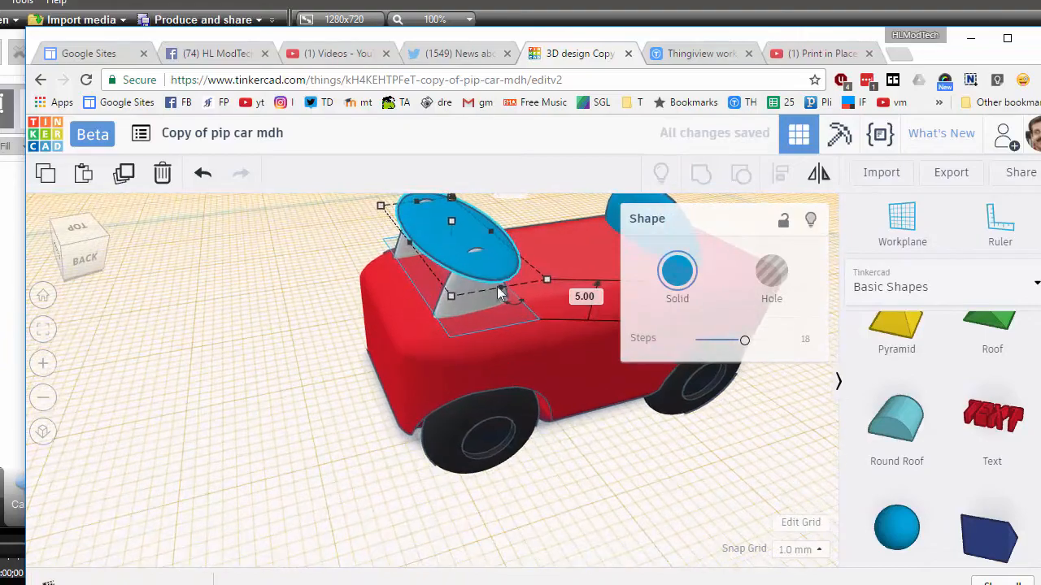
{"action": "right_click_drag", "start_coordinate": [492, 285], "coordinate": [409, 431]}
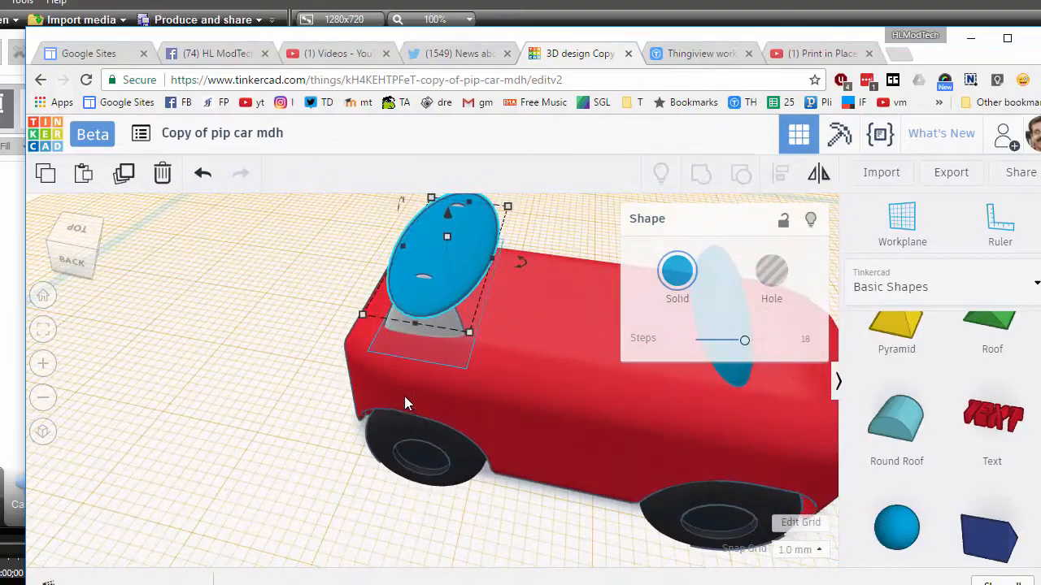
{"action": "right_click_drag", "start_coordinate": [422, 382], "coordinate": [487, 213]}
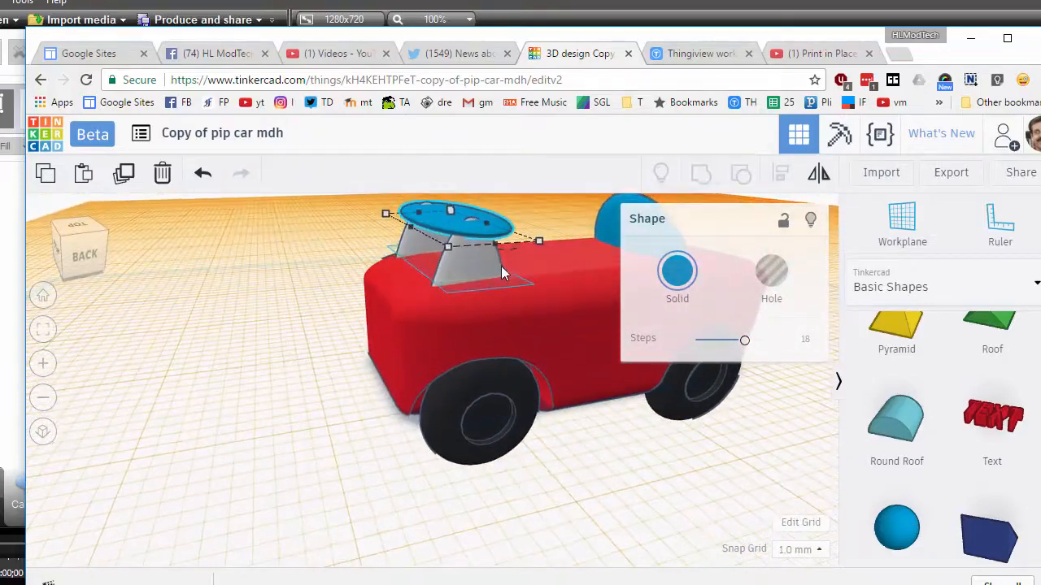
{"action": "scroll", "coordinate": [466, 263], "scroll_direction": "up", "scroll_amount": 2}
{"action": "scroll", "coordinate": [468, 262], "scroll_direction": "down", "scroll_amount": 3}
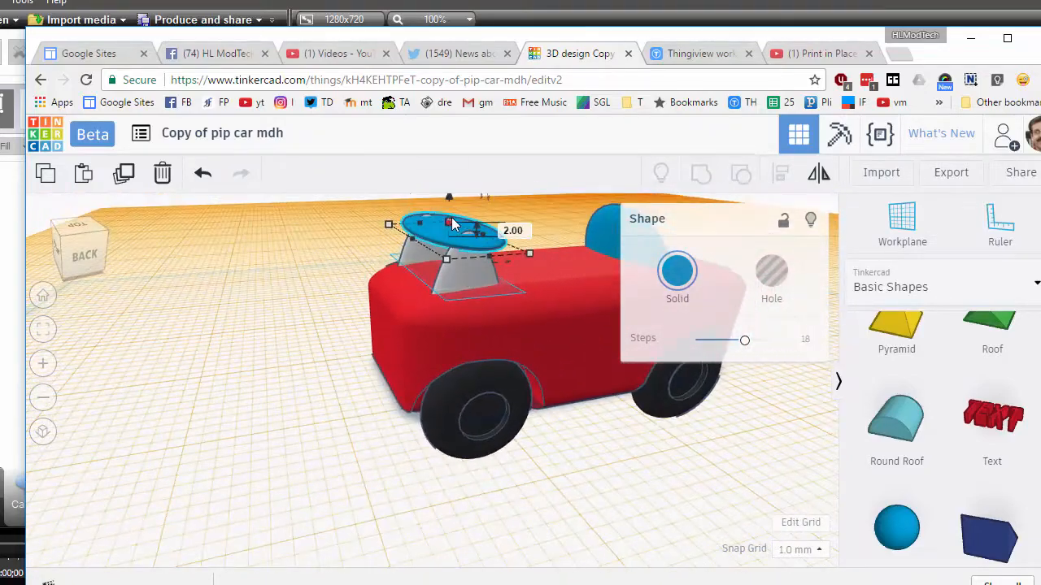
{"action": "scroll", "coordinate": [445, 275], "scroll_direction": "down", "scroll_amount": 2}
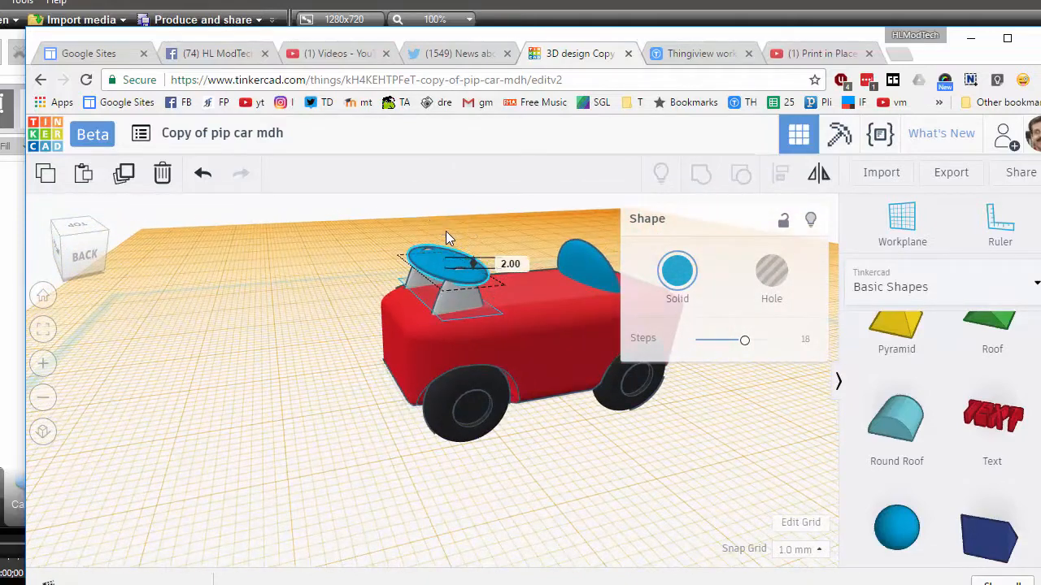
{"action": "left_click_drag", "start_coordinate": [446, 235], "coordinate": [446, 238]}
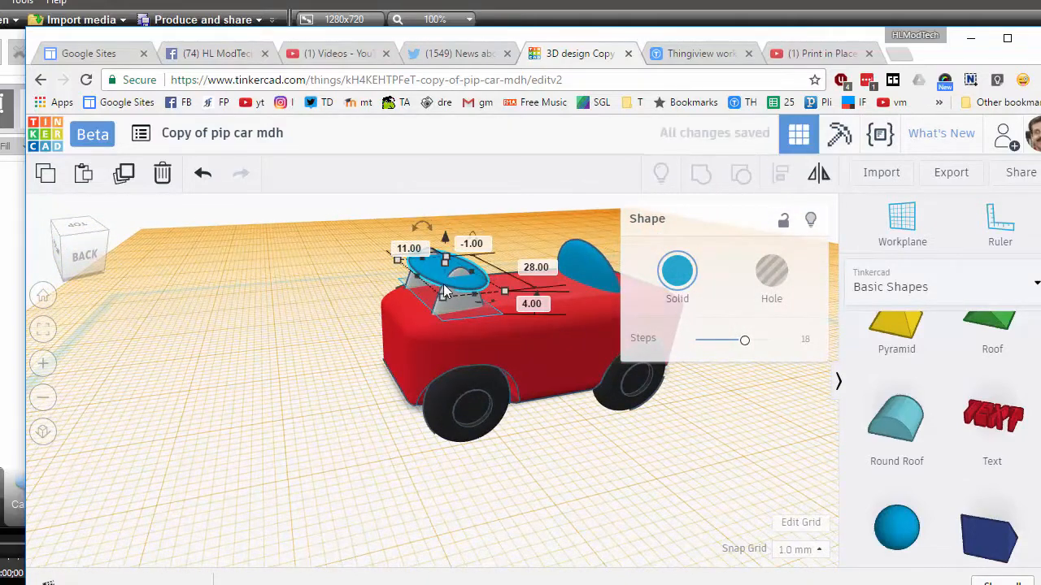
Tilt the spoiler disc 5° and shift it slightly toward the car's rear
{"action": "right_click_drag", "start_coordinate": [455, 278], "coordinate": [455, 241]}
{"action": "left_click_drag", "start_coordinate": [455, 199], "coordinate": [460, 179]}
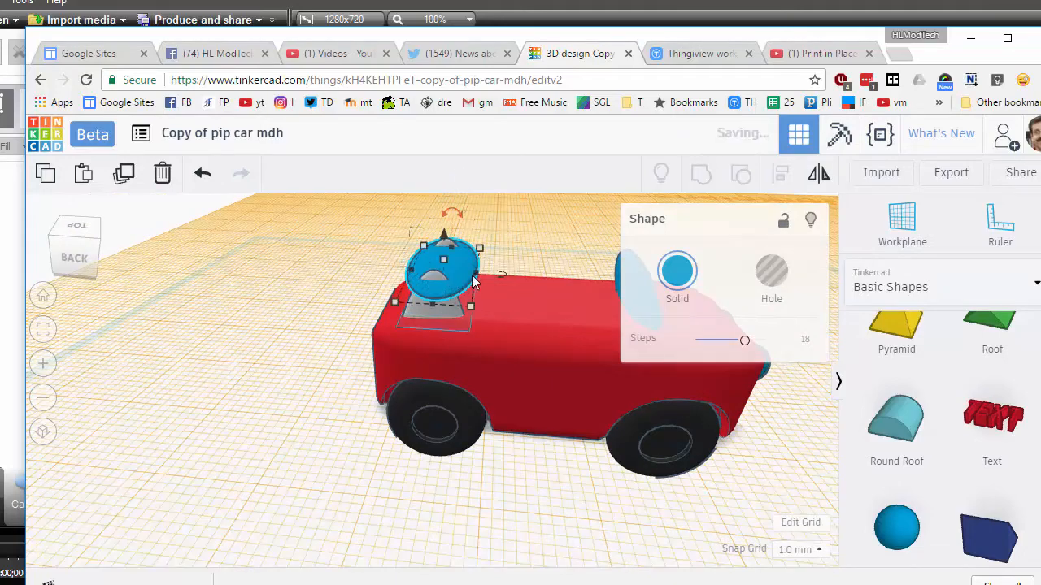
{"action": "scroll", "coordinate": [470, 308], "scroll_direction": "down", "scroll_amount": 3}
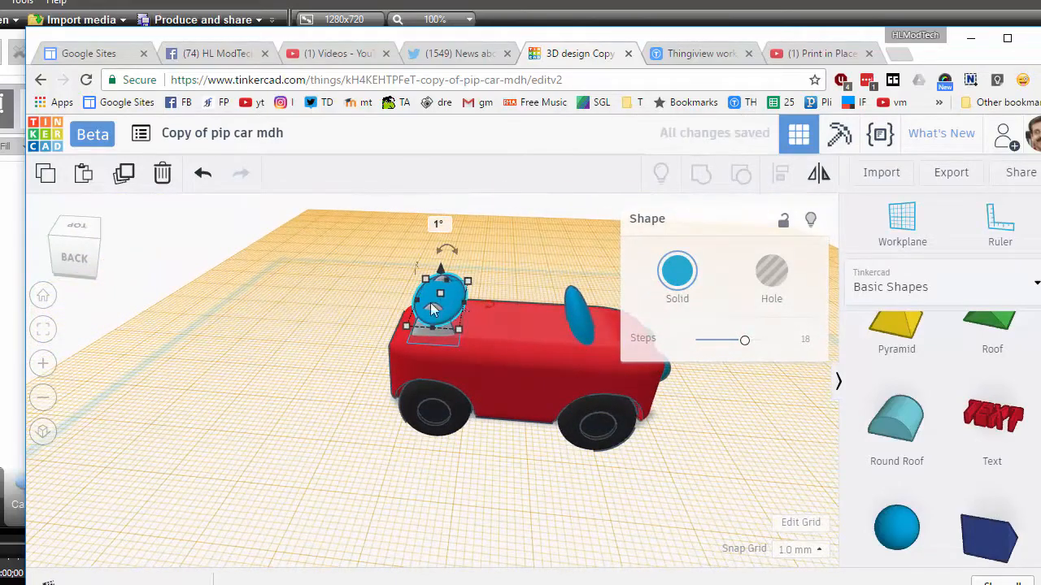
{"action": "left_click_drag", "start_coordinate": [455, 254], "coordinate": [465, 217]}
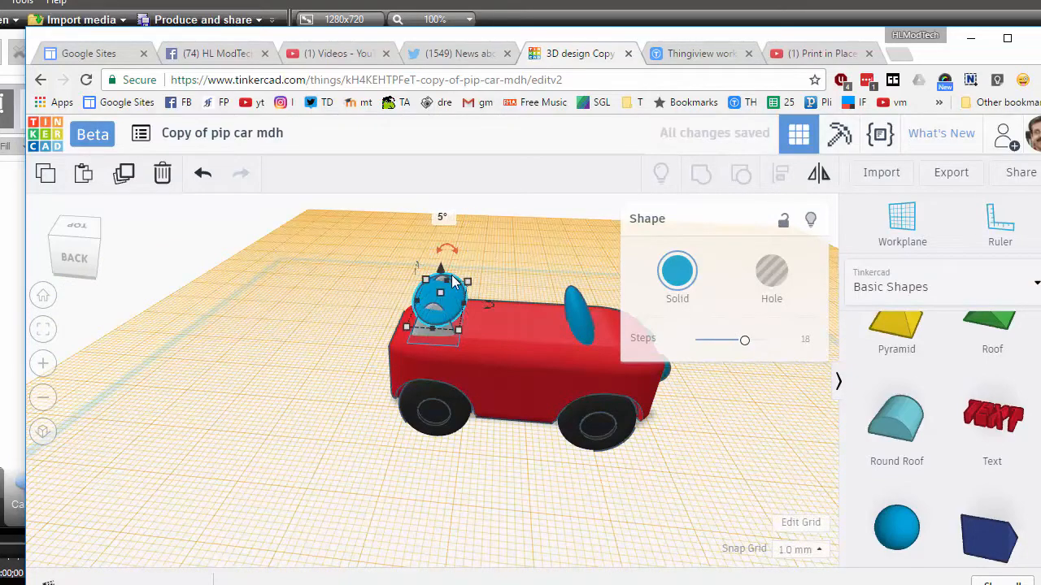
{"action": "left_click", "coordinate": [431, 299]}
{"action": "left_click_drag", "start_coordinate": [432, 298], "coordinate": [400, 319]}
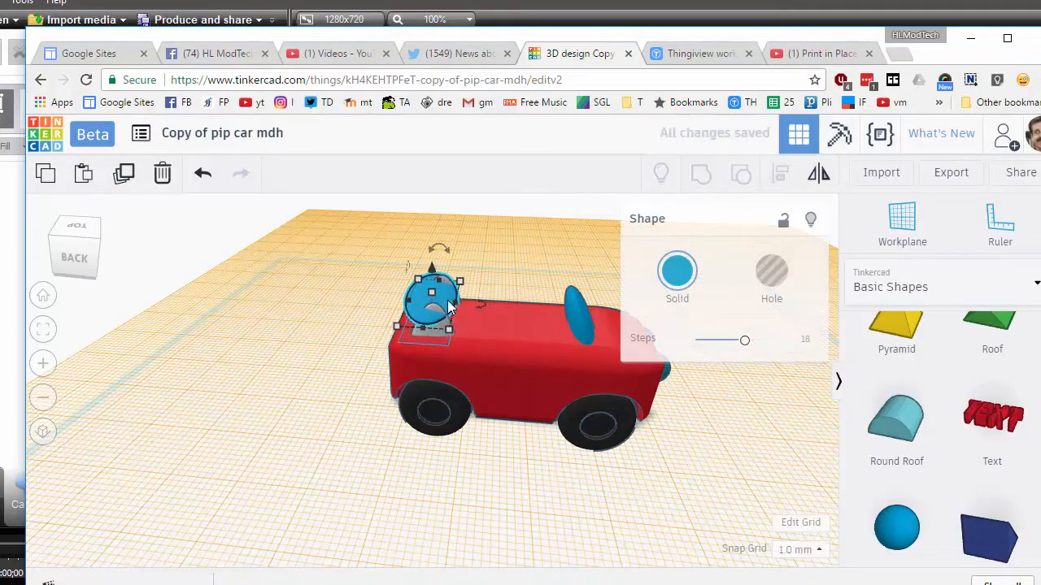
Place a workplane on the flat rear face of the car
{"action": "right_click_drag", "start_coordinate": [416, 313], "coordinate": [513, 345]}
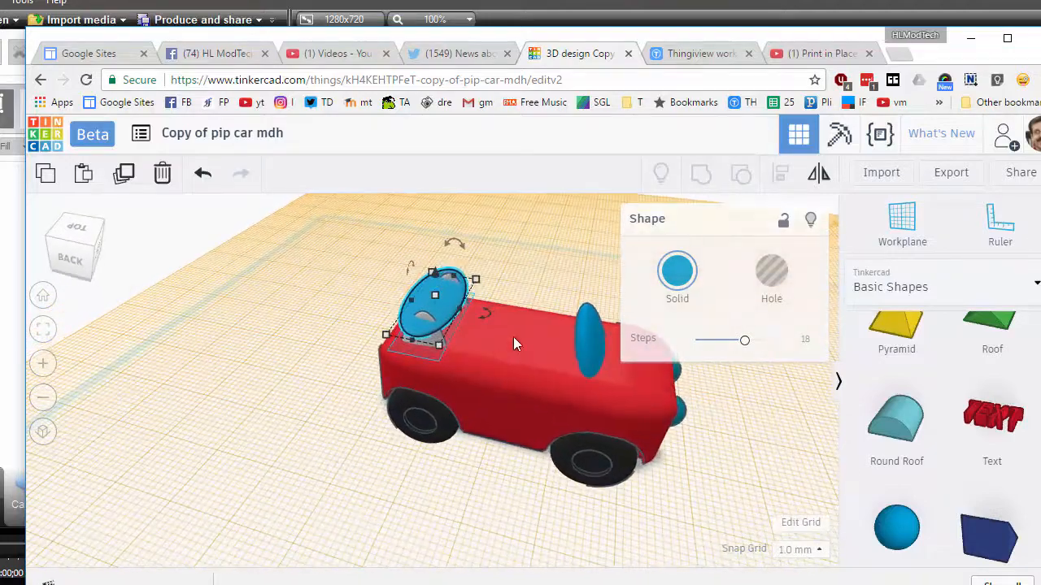
{"action": "mouse_move", "coordinate": [439, 359]}
{"action": "right_mouse_down"}
{"action": "mouse_move", "coordinate": [567, 321]}
{"action": "mouse_move", "coordinate": [558, 297]}
{"action": "mouse_move", "coordinate": [487, 372]}
{"action": "mouse_move", "coordinate": [446, 366]}
{"action": "right_mouse_up"}
{"action": "scroll", "coordinate": [443, 363], "scroll_direction": "up", "scroll_amount": 5}
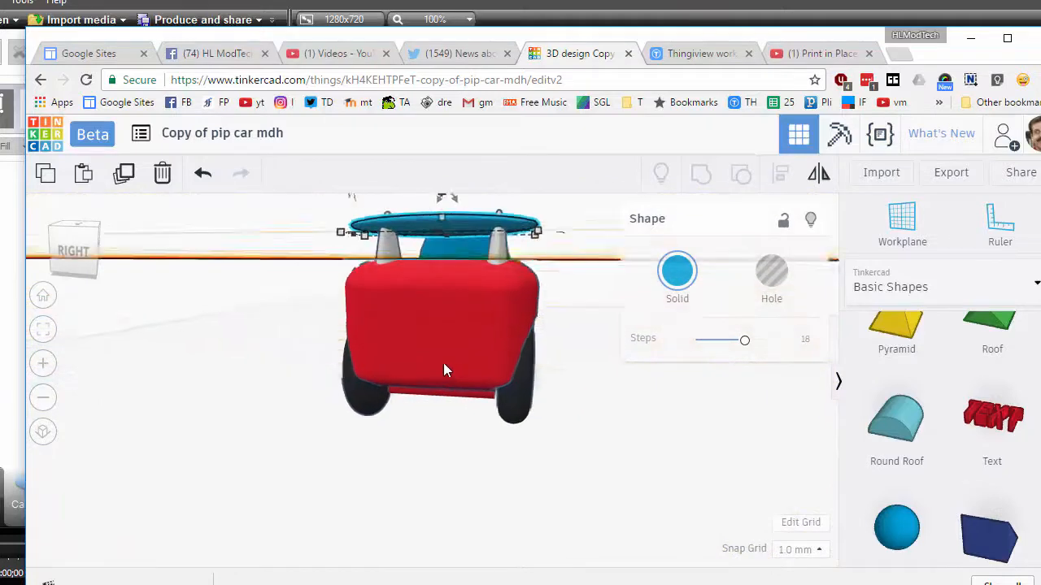
{"action": "key", "text": "w"}
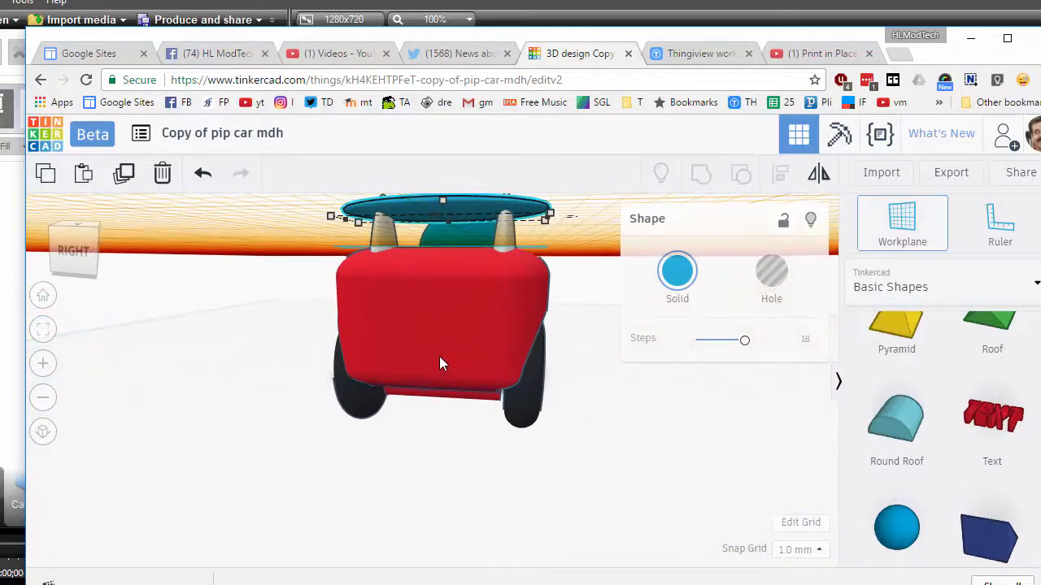
{"action": "left_click", "coordinate": [422, 344]}
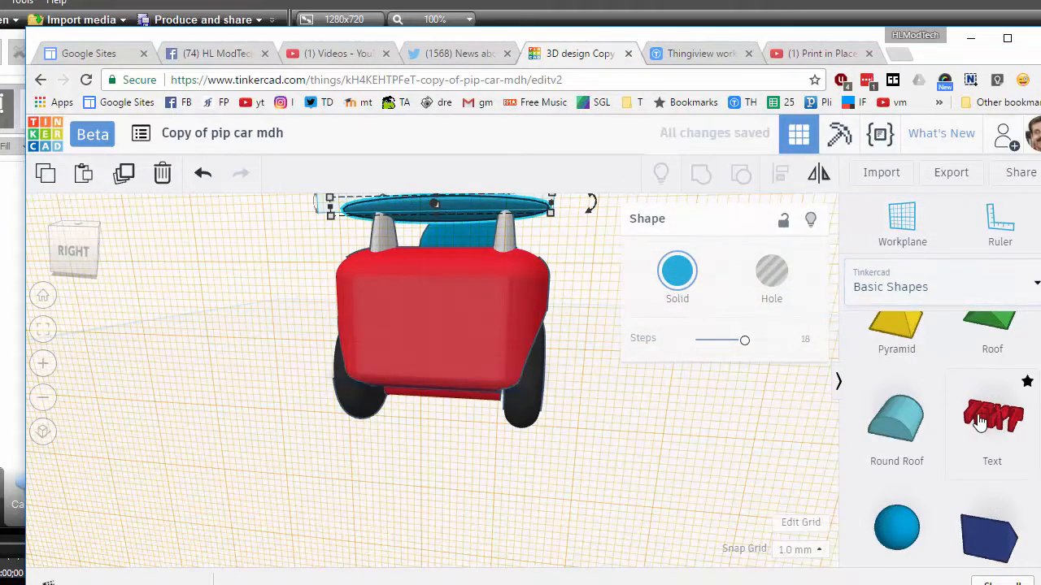
Add a text shape reading "HLModTech" on the car's rear face and turn it into a hole
{"action": "left_click", "coordinate": [423, 332]}
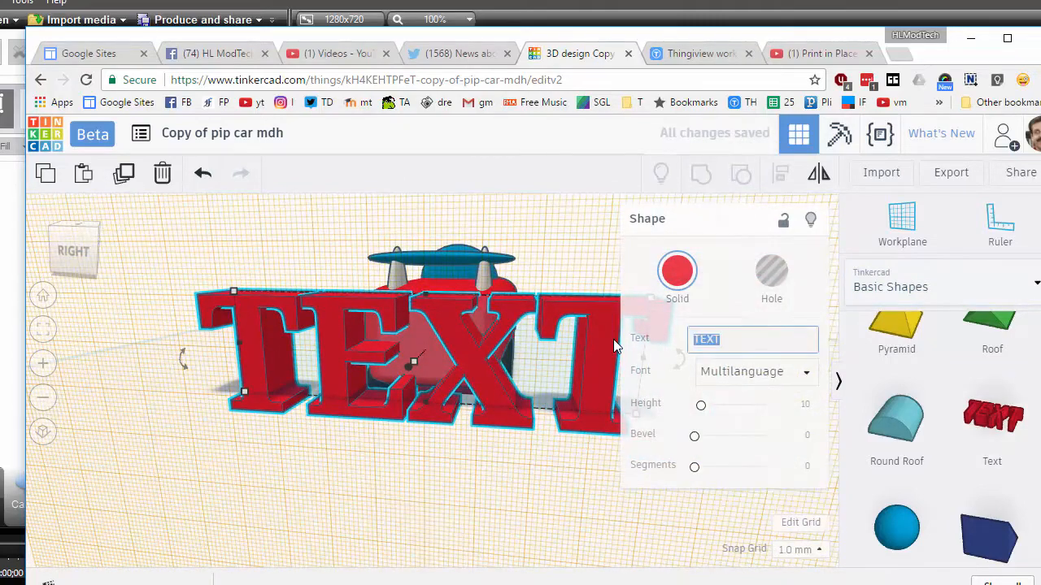
{"action": "type", "text": "HLMo"}
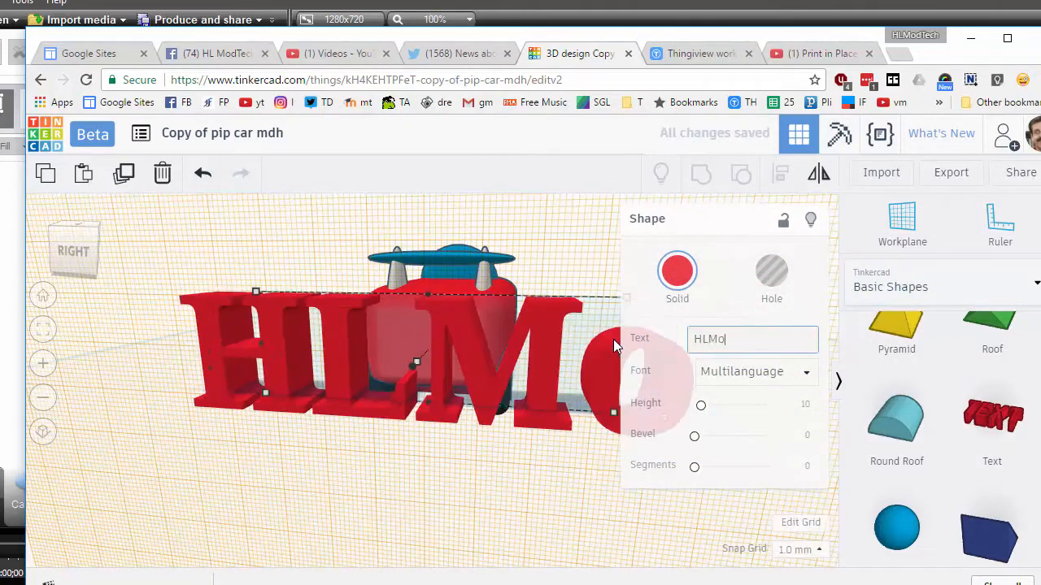
{"action": "type", "text": "dTech"}
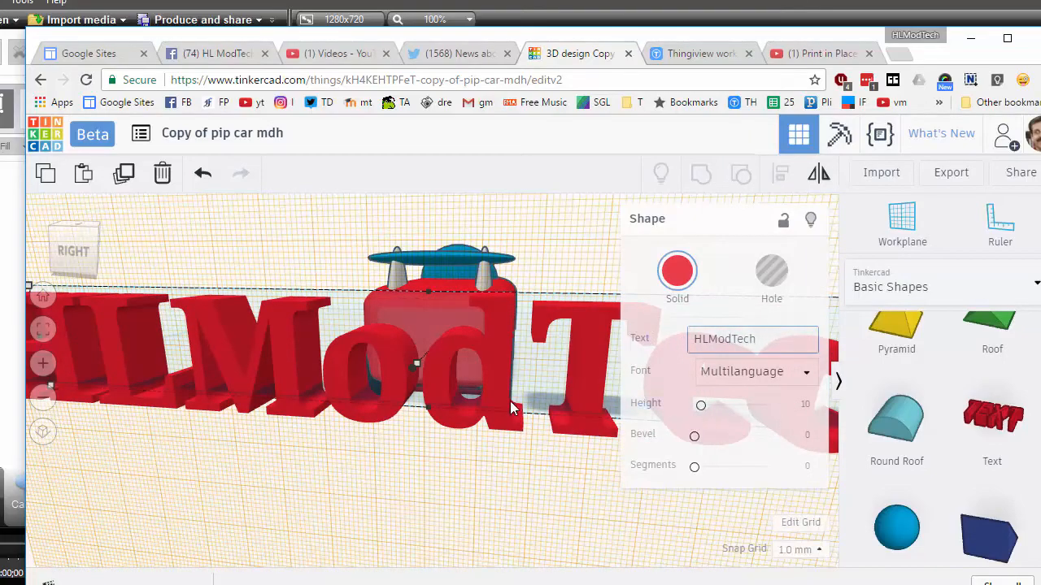
{"action": "scroll", "coordinate": [502, 392], "scroll_direction": "down", "scroll_amount": 5}
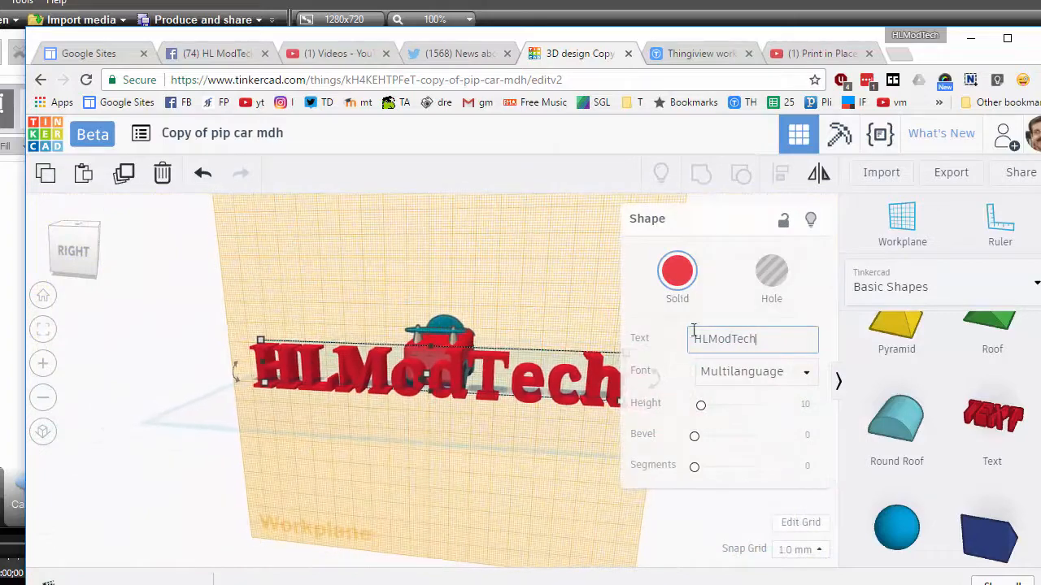
{"action": "left_click", "coordinate": [771, 283]}
{"action": "scroll", "coordinate": [445, 433], "scroll_direction": "down", "scroll_amount": 3}
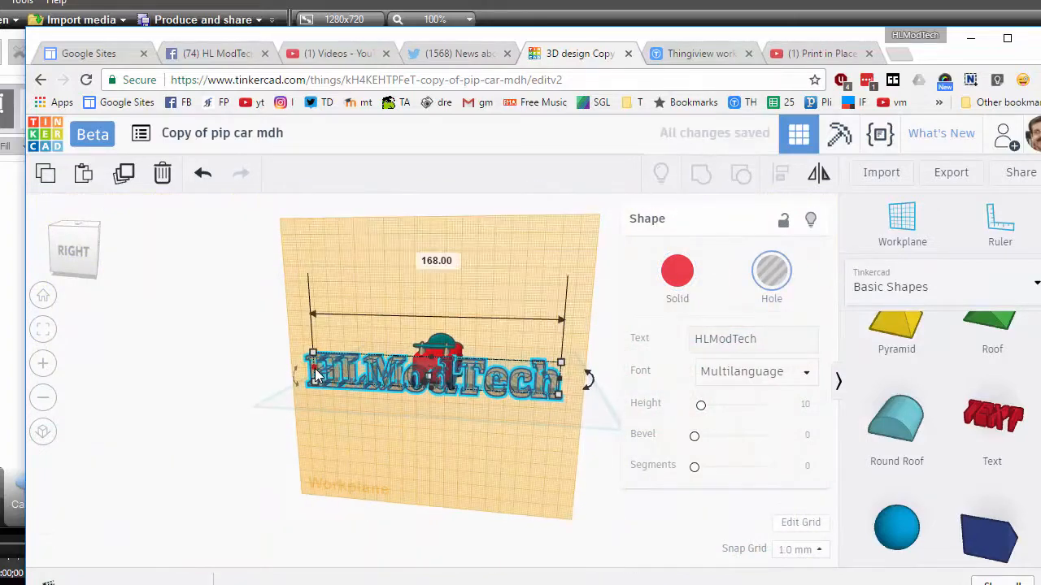
Shrink the HLModTech text hole on the car's rear to 30 mm wide and about 10 mm tall
{"action": "left_click_drag", "start_coordinate": [376, 370], "coordinate": [412, 372]}
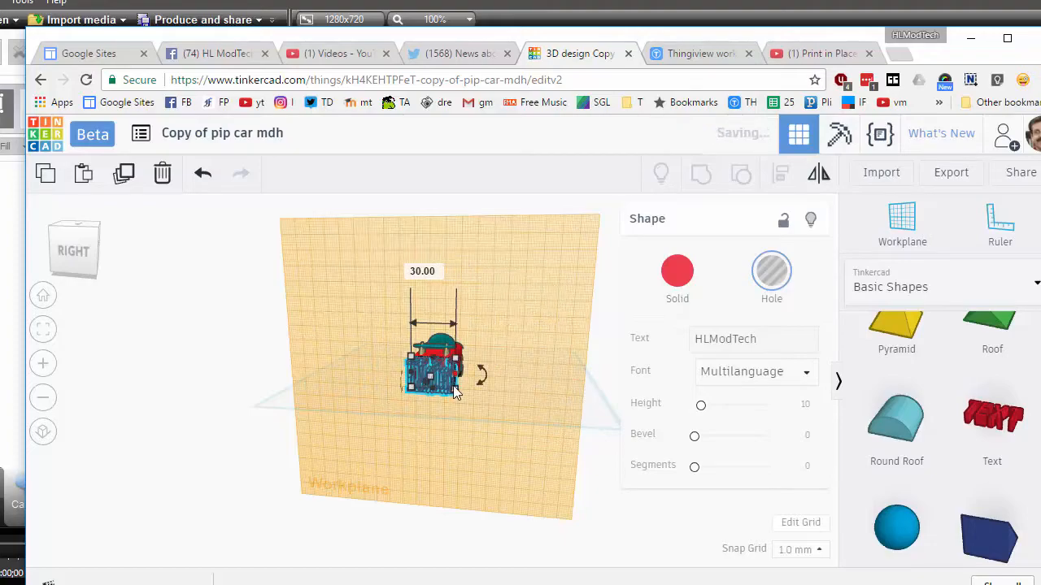
{"action": "scroll", "coordinate": [455, 392], "scroll_direction": "up", "scroll_amount": 6}
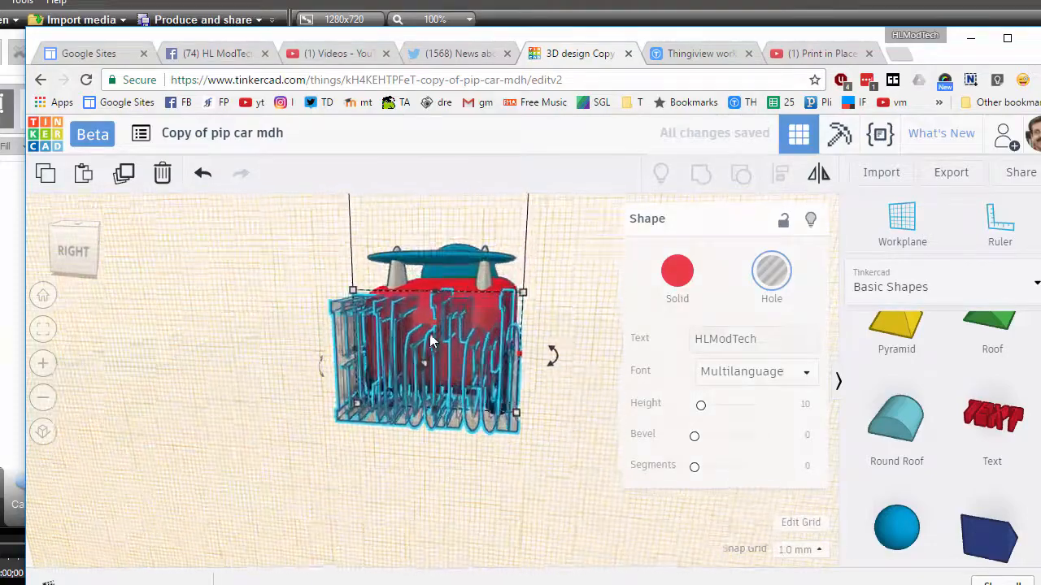
{"action": "scroll", "coordinate": [431, 341], "scroll_direction": "up", "scroll_amount": 2}
{"action": "left_click_drag", "start_coordinate": [437, 272], "coordinate": [433, 362]}
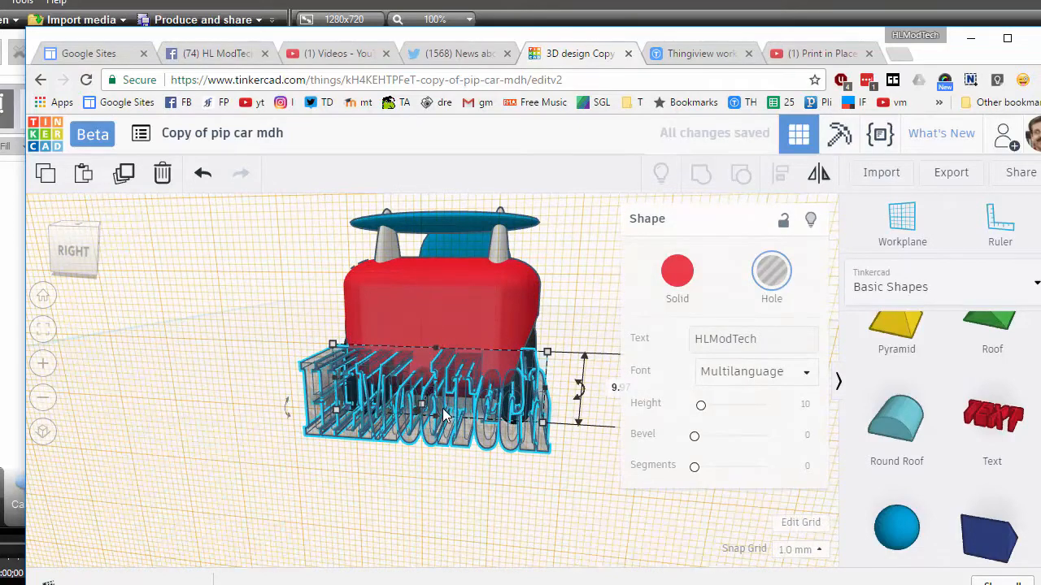
Raise the text hole onto the middle of the rear face and narrow it to fit within the car body's width
{"action": "key", "text": "ctrl+Up"}
{"action": "key", "text": "ctrl+Up"}
{"action": "key", "text": "ctrl+Up"}
{"action": "key", "text": "ctrl+Up"}
{"action": "key", "text": "ctrl+Up"}
{"action": "key", "text": "ctrl+Up"}
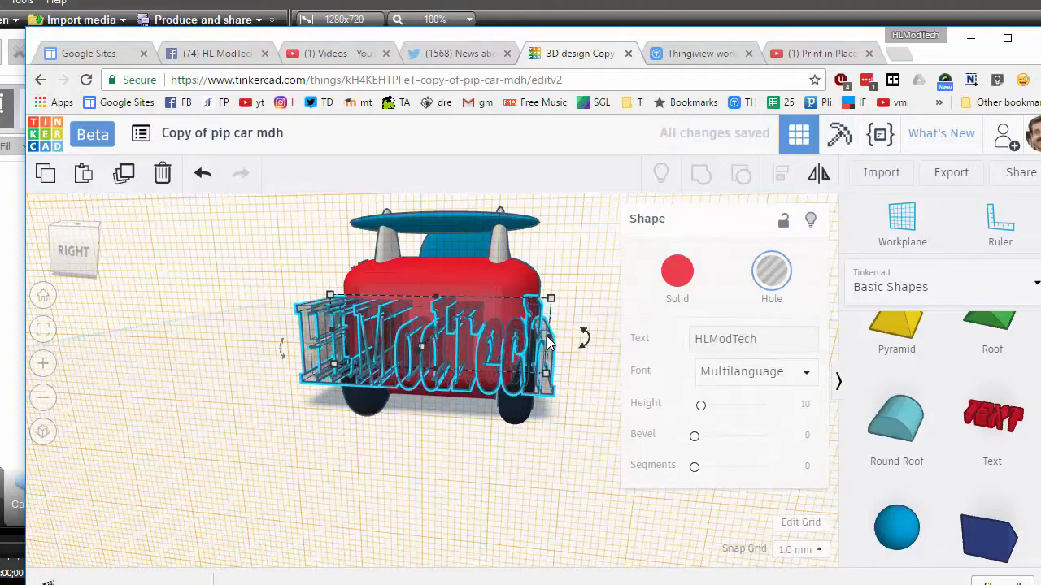
{"action": "left_click_drag", "start_coordinate": [549, 341], "coordinate": [498, 349]}
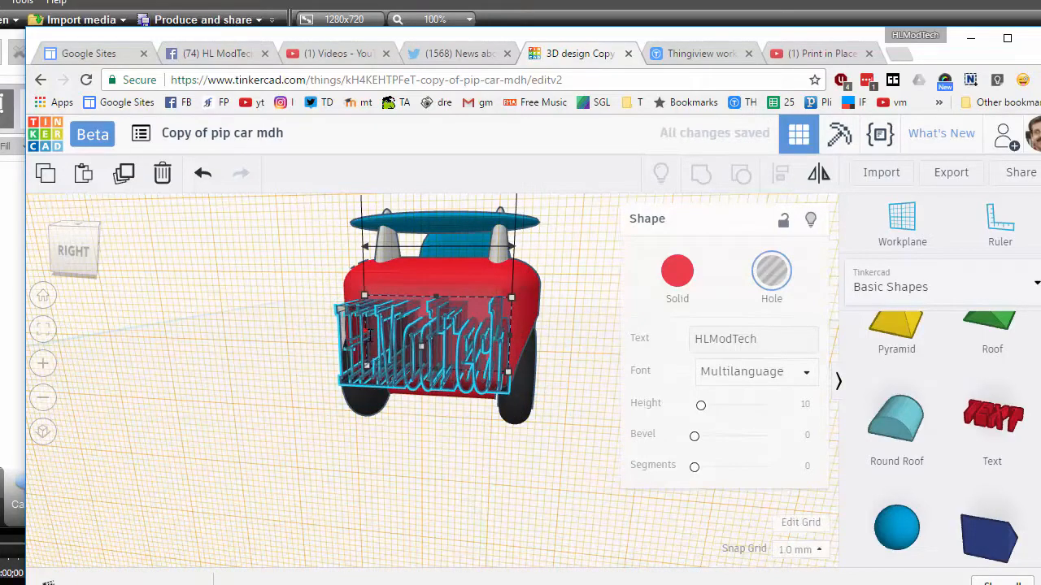
Set the text hole's depth, measured outward from the rear face, to 3 mm
{"action": "right_click_drag", "start_coordinate": [385, 396], "coordinate": [533, 362]}
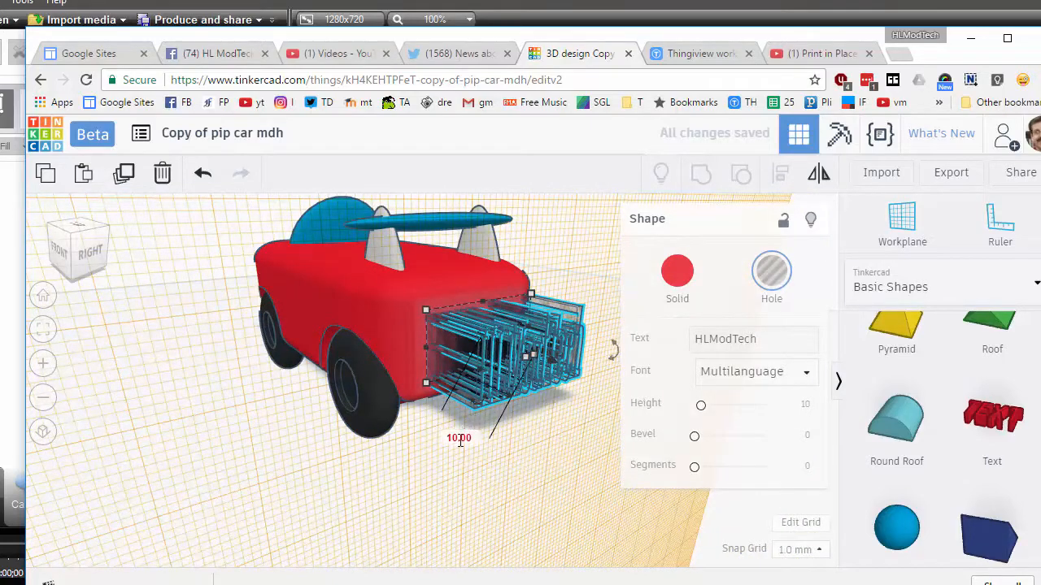
{"action": "type", "text": "3"}
{"action": "key", "text": "Return"}
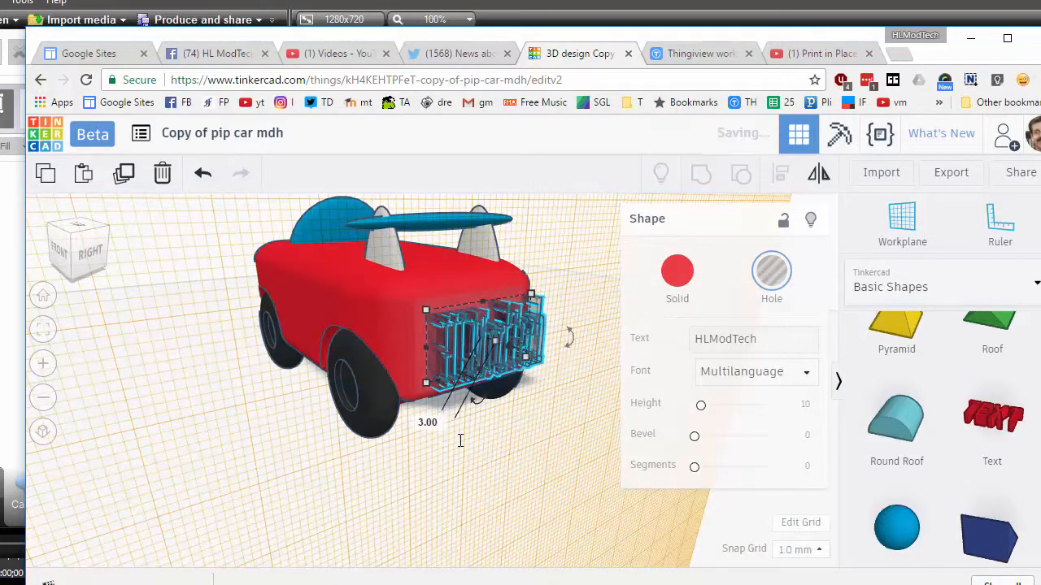
Sink the text hole 2 mm into the car's rear face
{"action": "right_click_drag", "start_coordinate": [526, 427], "coordinate": [392, 439]}
{"action": "scroll", "coordinate": [432, 385], "scroll_direction": "up", "scroll_amount": 3}
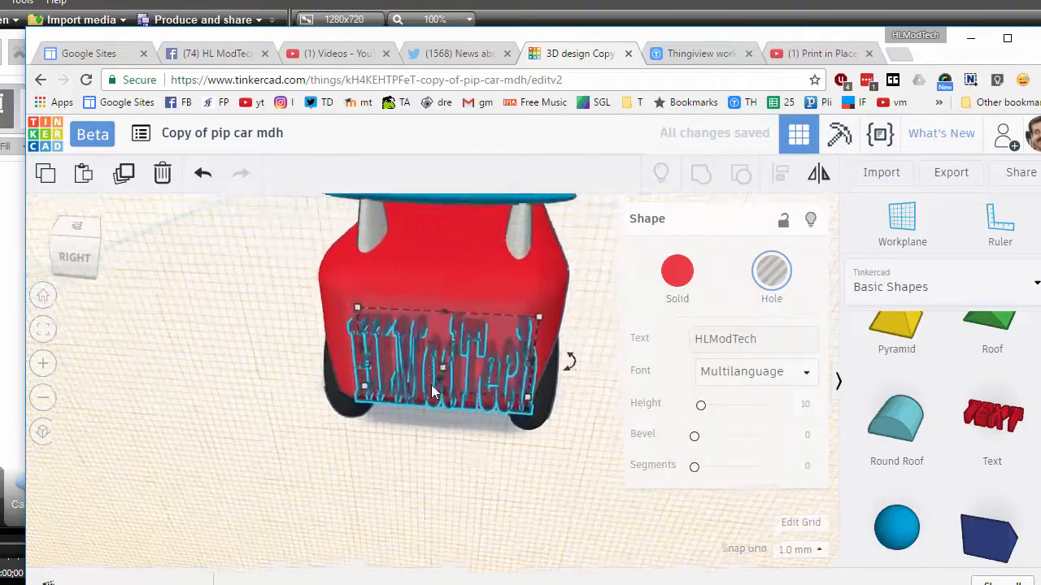
{"action": "mouse_move", "coordinate": [442, 374]}
{"action": "left_mouse_down"}
{"action": "mouse_move", "coordinate": [452, 384]}
{"action": "mouse_move", "coordinate": [430, 383]}
{"action": "left_mouse_up"}
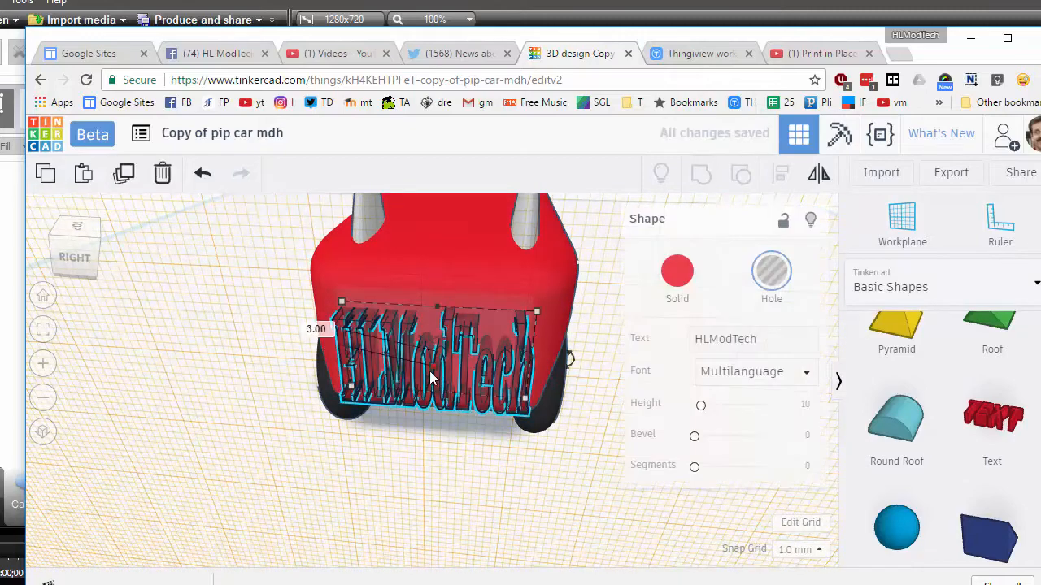
{"action": "left_click_drag", "start_coordinate": [430, 383], "coordinate": [436, 366]}
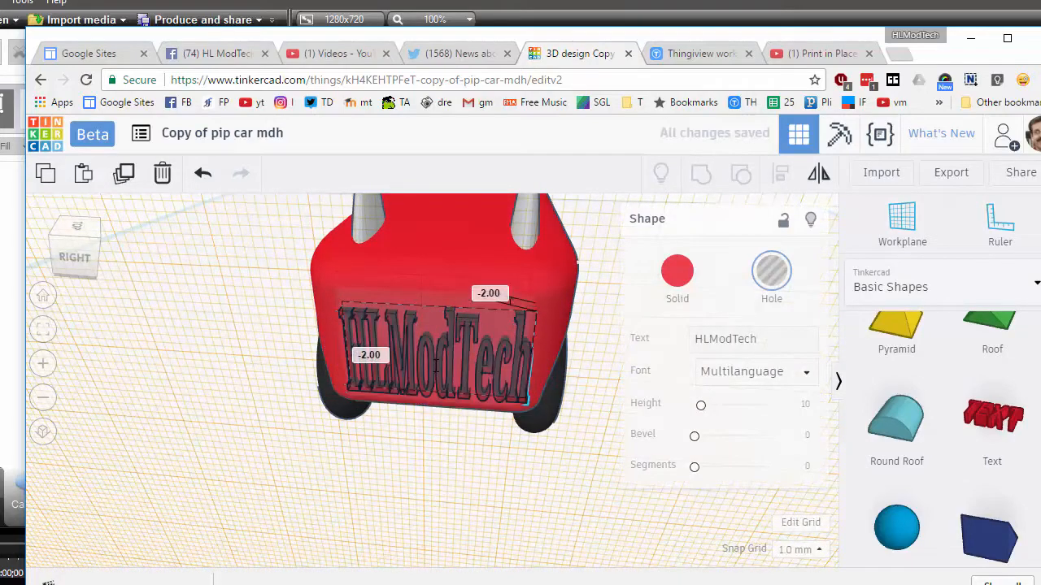
Group the text hole with the car body to cut the lettering into the rear face
{"action": "right_click_drag", "start_coordinate": [446, 456], "coordinate": [260, 325]}
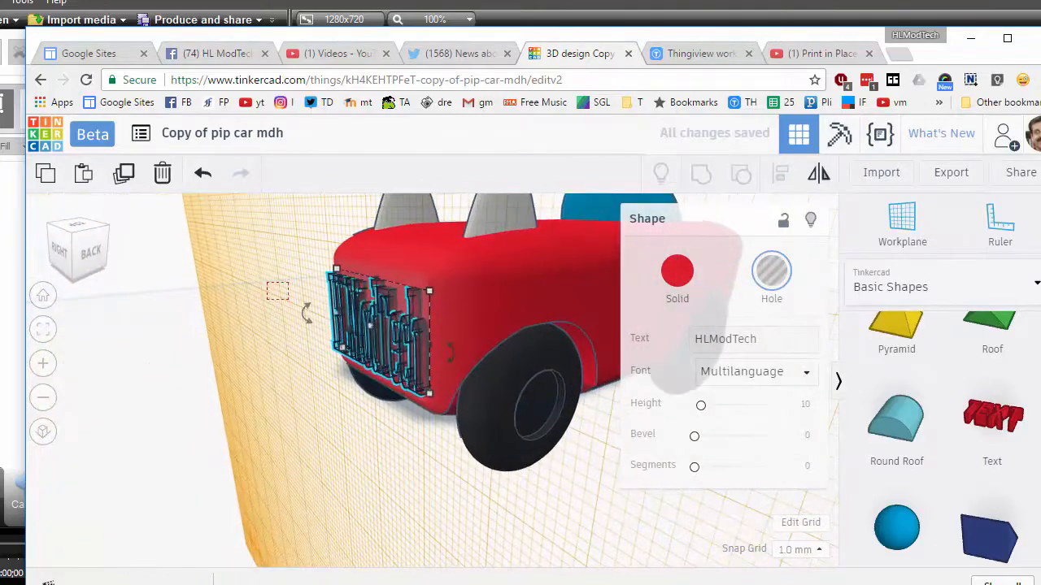
{"action": "left_click", "coordinate": [450, 424], "text": "shift"}
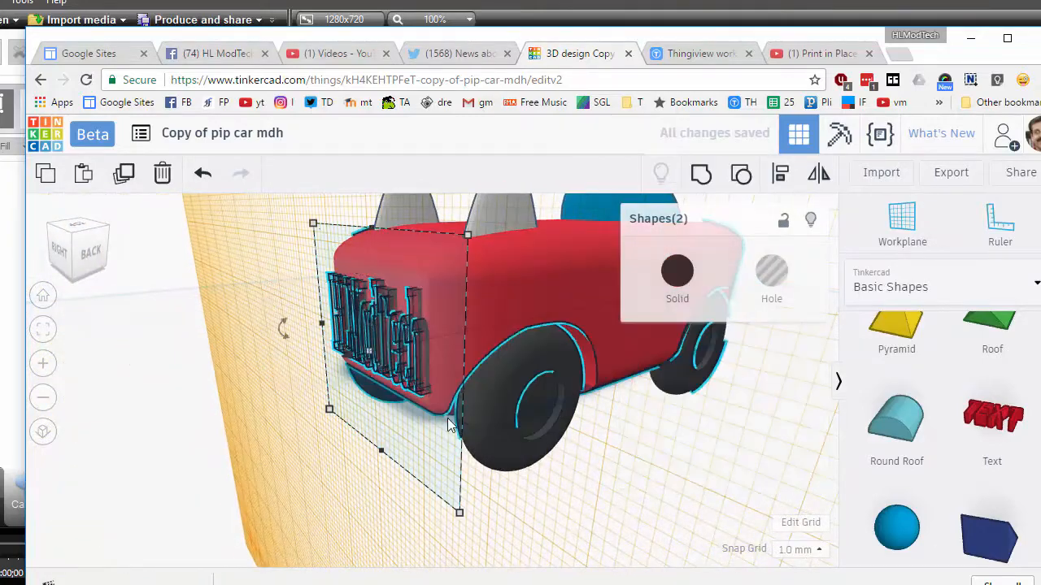
{"action": "left_click", "coordinate": [697, 183]}
Reset the workplane to the default base plane and check the finished car from the rear and side
{"action": "right_click_drag", "start_coordinate": [383, 330], "coordinate": [273, 393]}
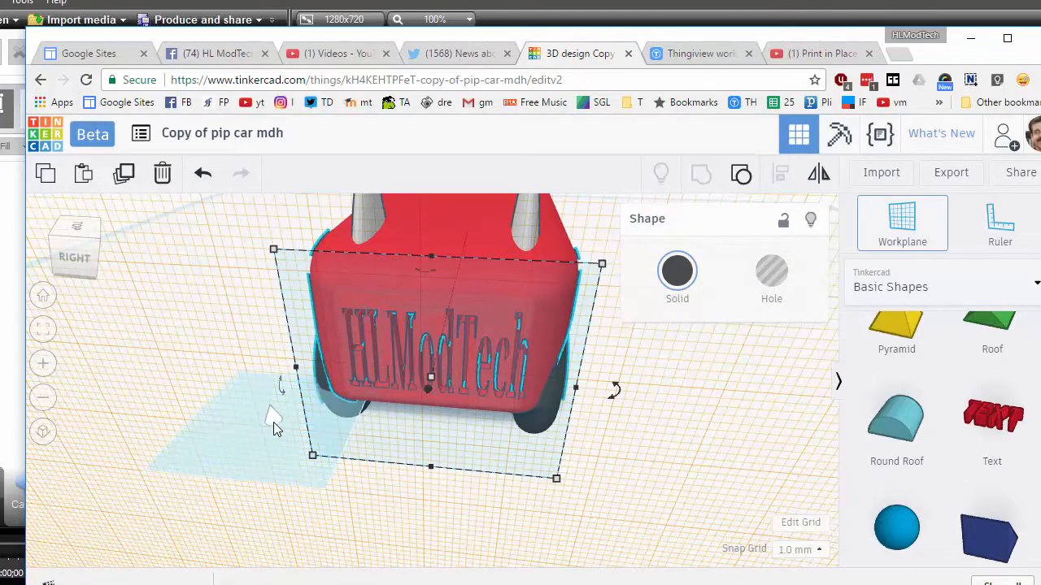
{"action": "right_click_drag", "start_coordinate": [273, 422], "coordinate": [148, 399]}
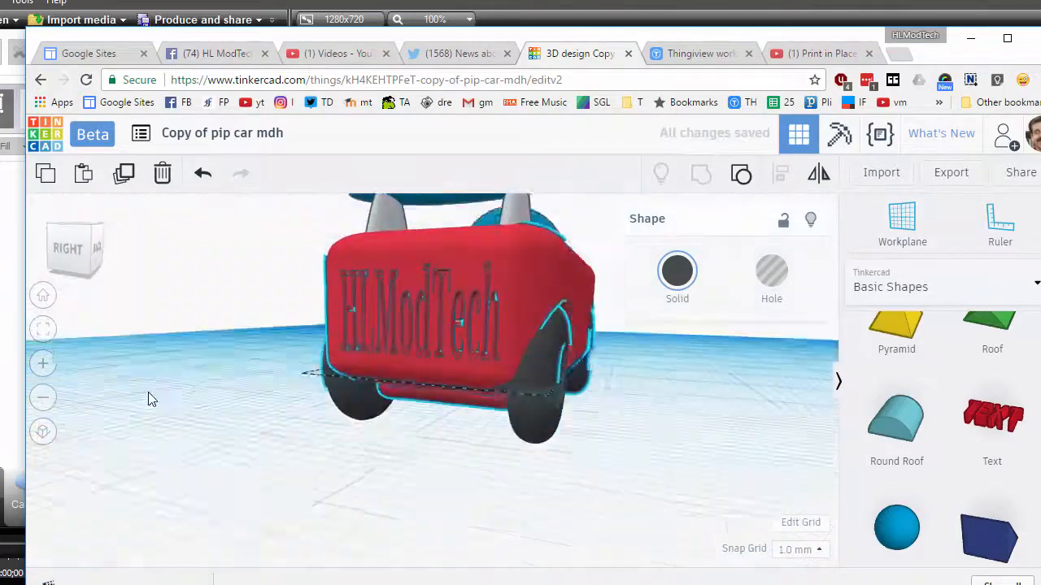
{"action": "scroll", "coordinate": [305, 377], "scroll_direction": "up", "scroll_amount": 3}
{"action": "scroll", "coordinate": [307, 377], "scroll_direction": "down", "scroll_amount": 3}
{"action": "right_click_drag", "start_coordinate": [427, 374], "coordinate": [288, 377]}
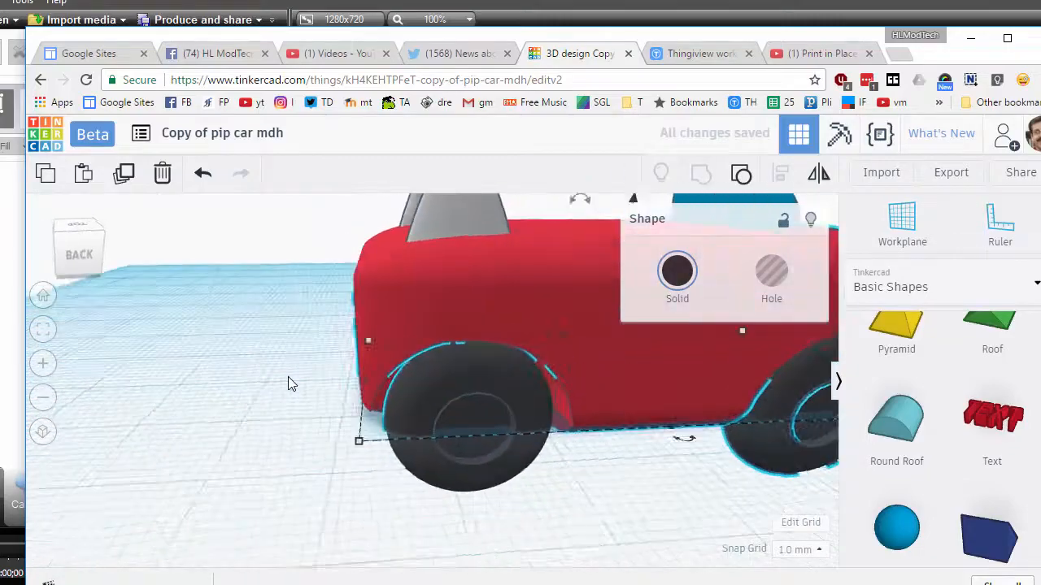
{"action": "scroll", "coordinate": [404, 372], "scroll_direction": "down", "scroll_amount": 2}
{"action": "right_click_drag", "start_coordinate": [404, 372], "coordinate": [332, 389]}
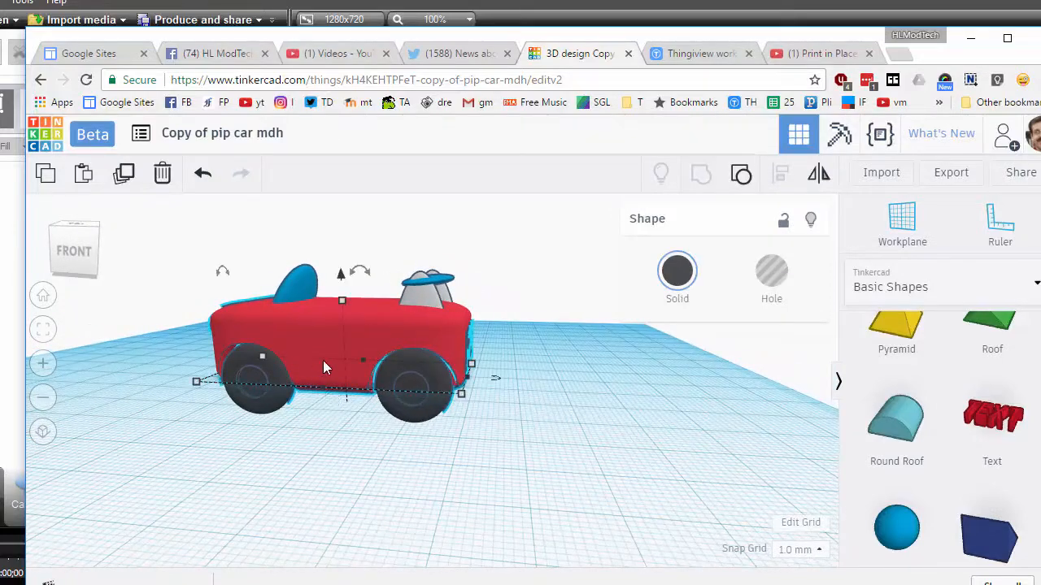